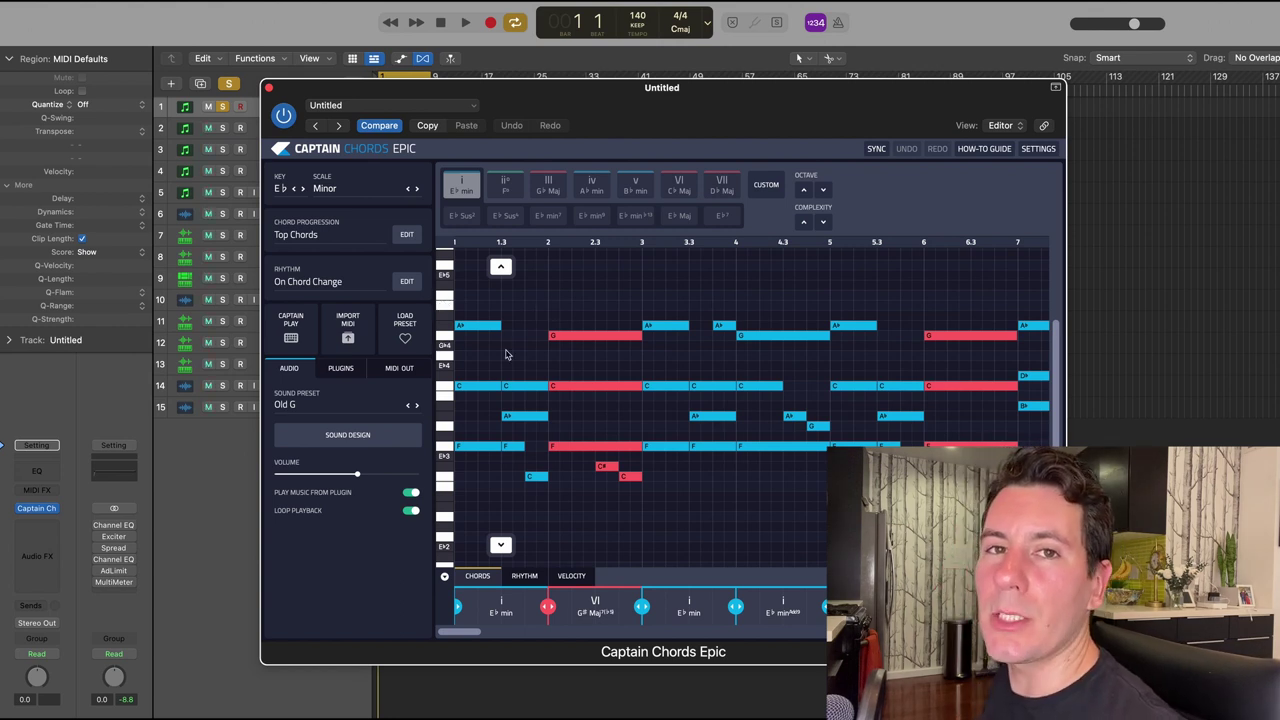
# Step: Browse the sound presets, then close the browser keeping Old G
pyautogui.click(313, 412)
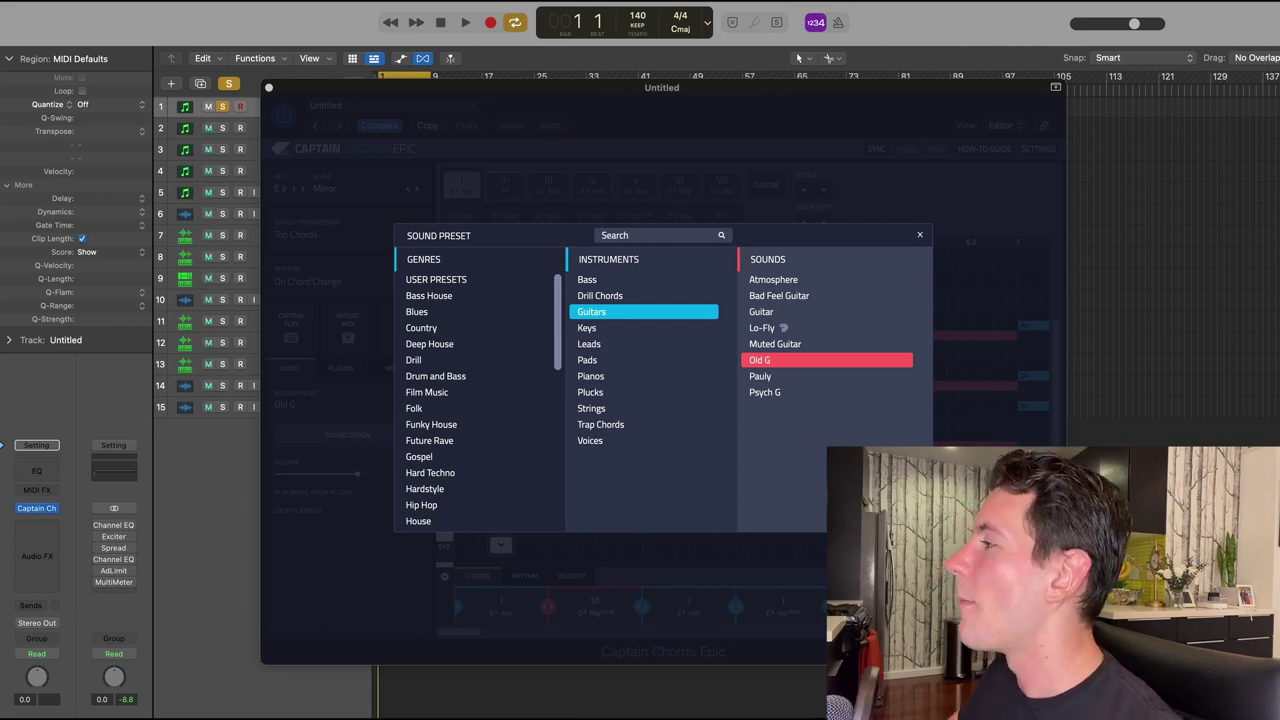
pyautogui.press('Escape')
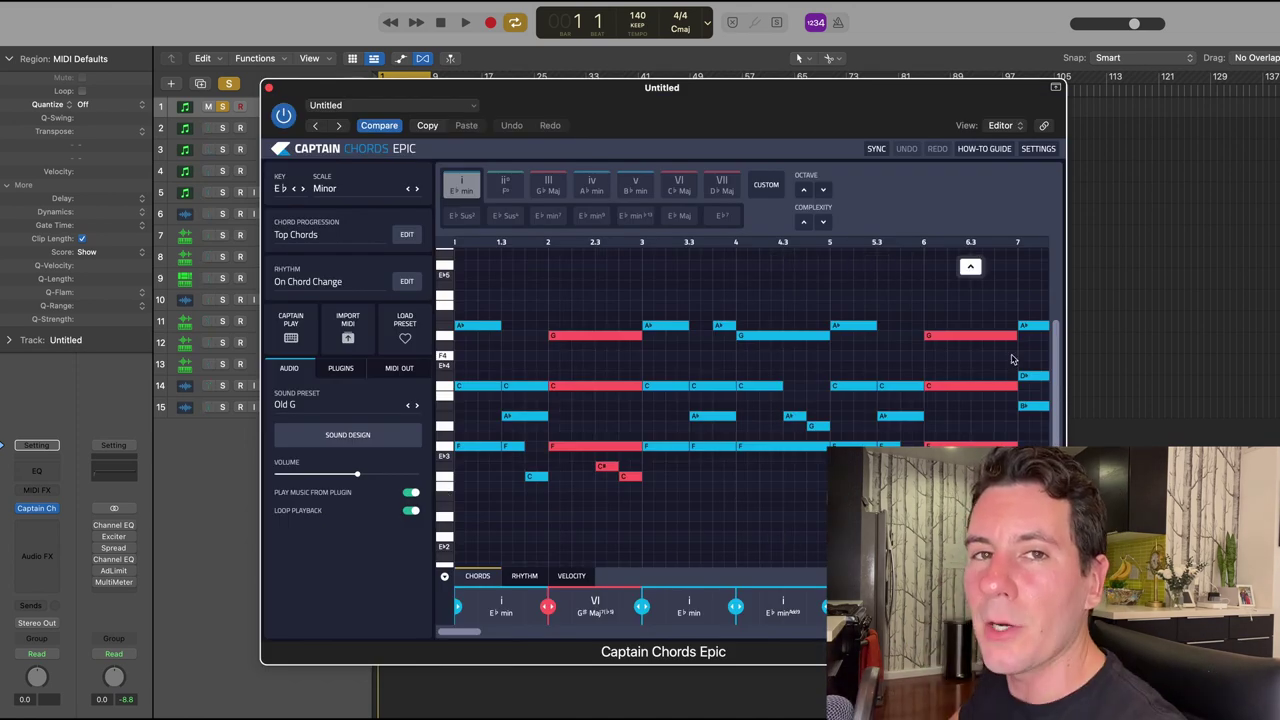
pyautogui.hscroll(2, 835, 444)
pyautogui.hscroll(-2, 835, 444)
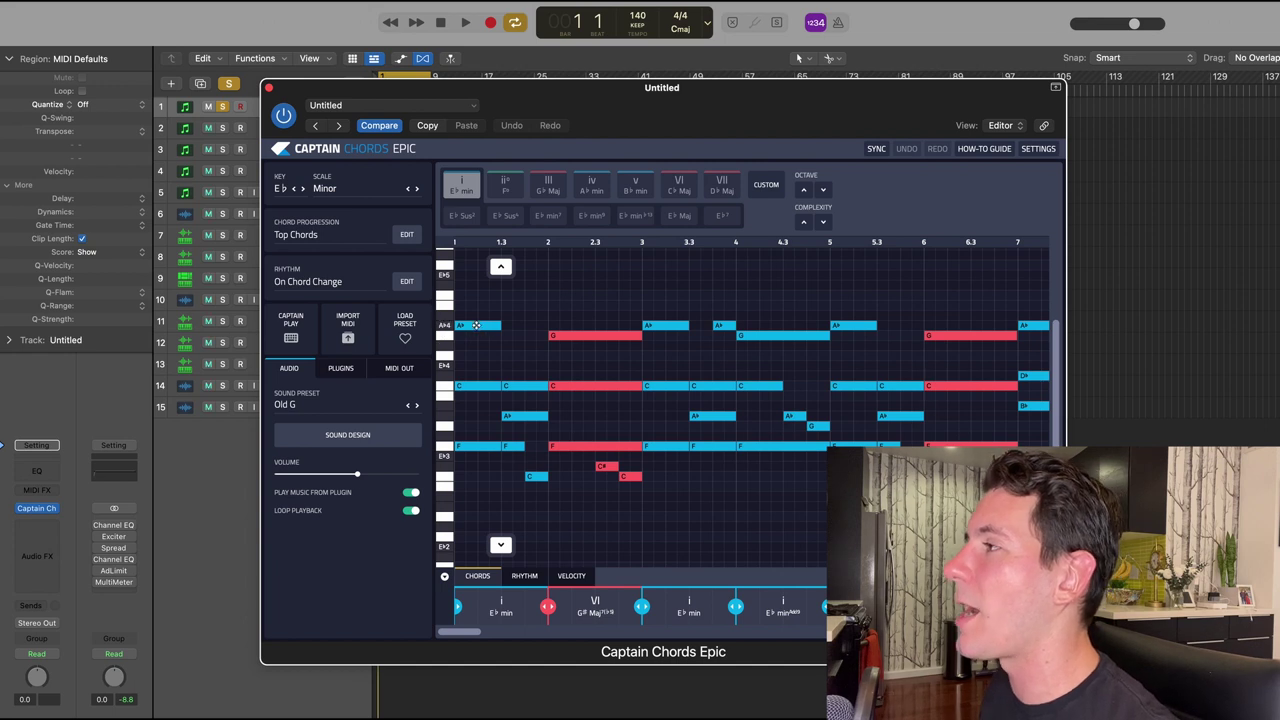
# Step: Drop the F minor chord's first A♭ an octave, audition it, then restore it to A♭4
pyautogui.moveTo(475, 325); pyautogui.dragTo(476, 424)
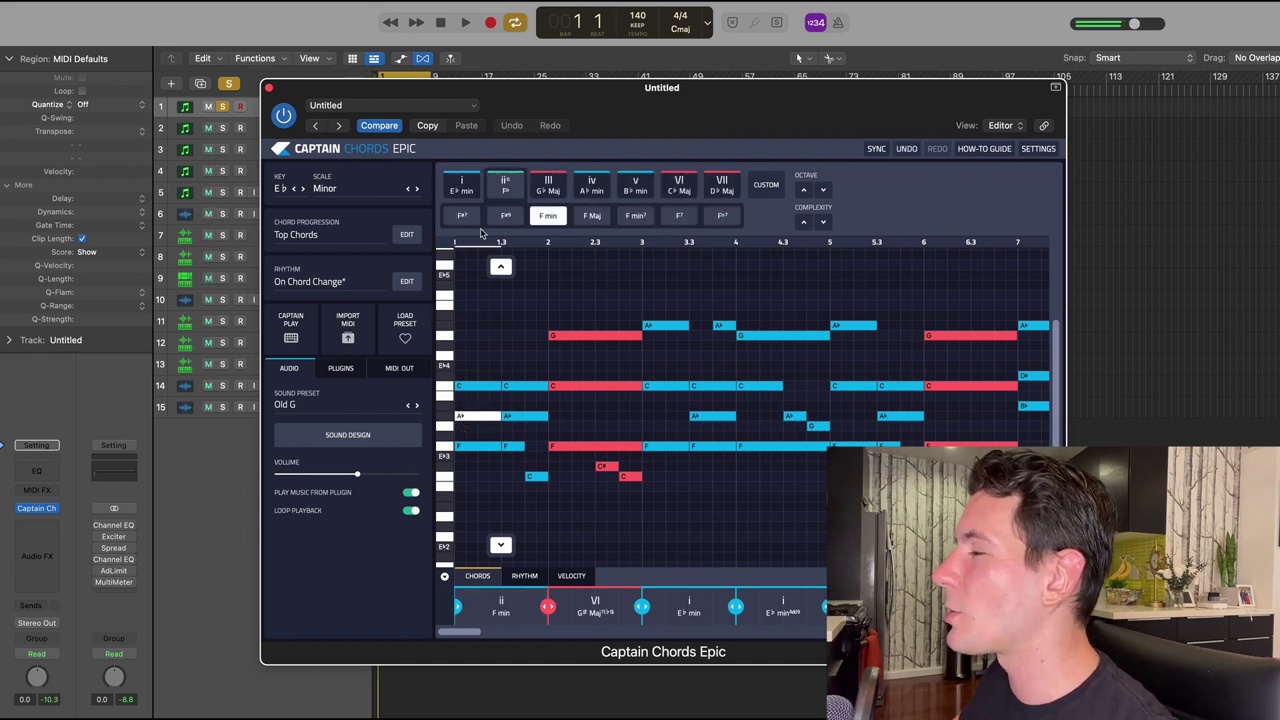
pyautogui.click(466, 417)
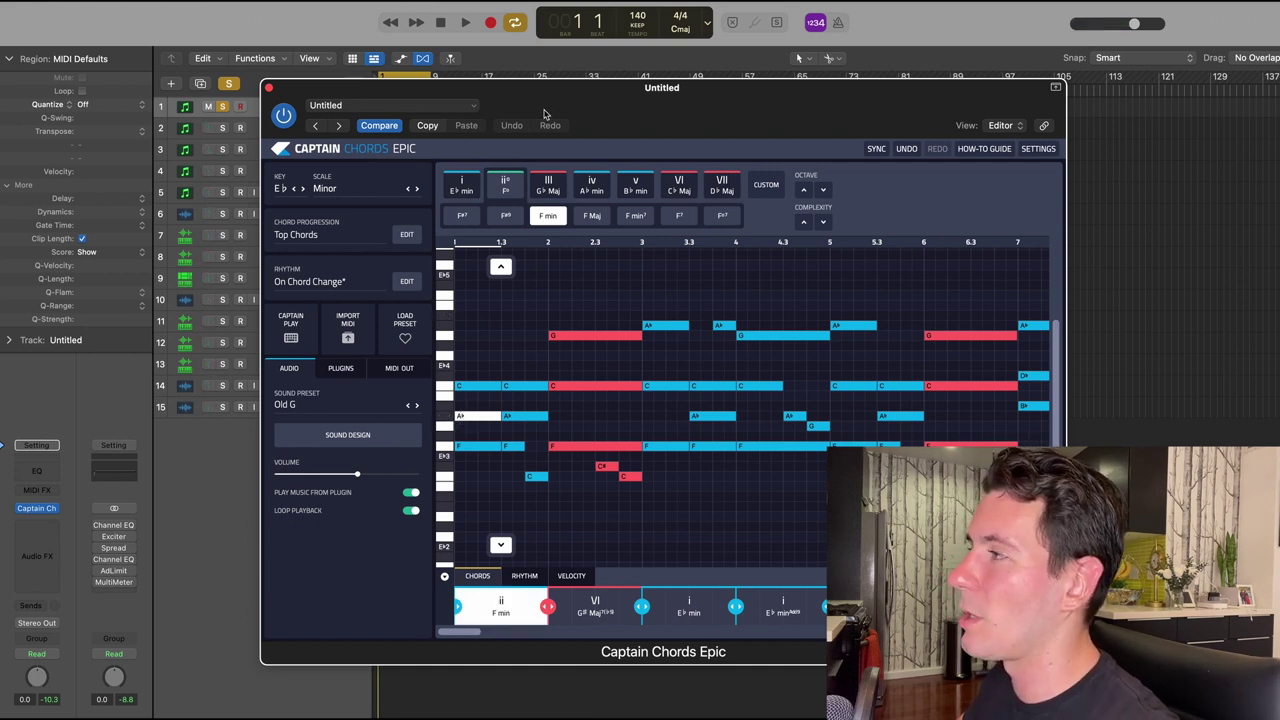
pyautogui.press('space')
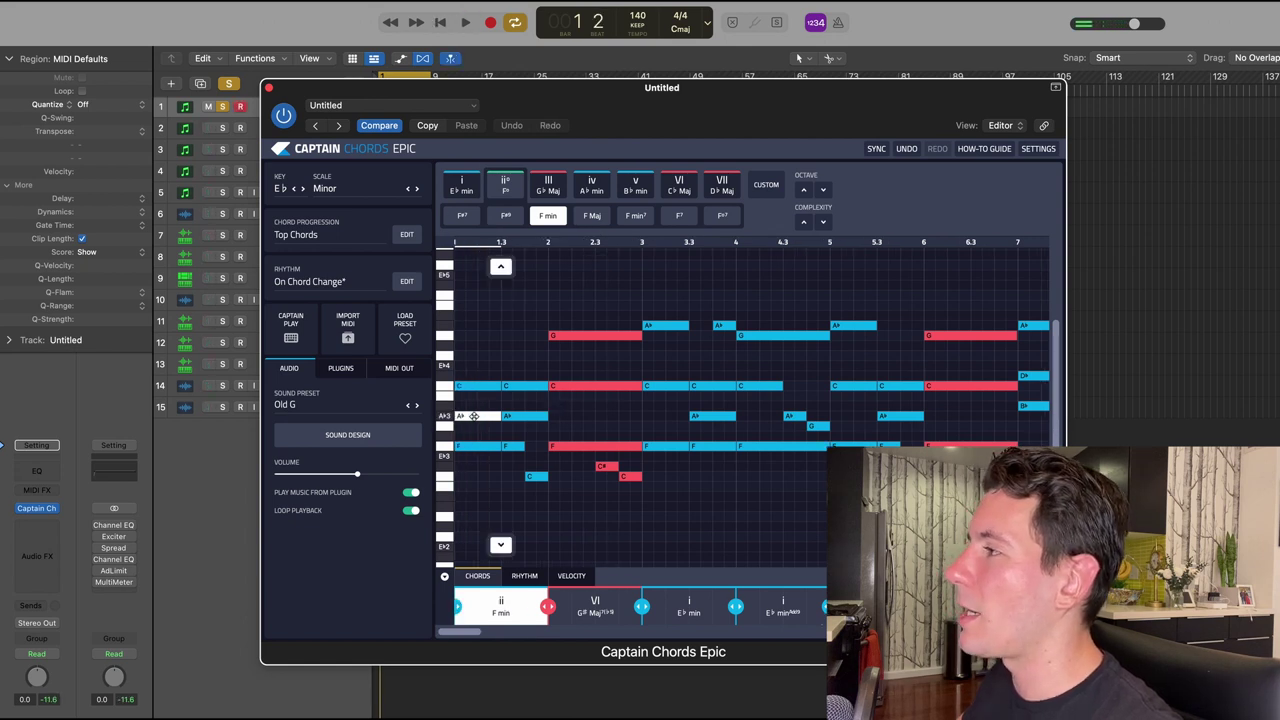
pyautogui.moveTo(474, 416); pyautogui.dragTo(476, 330)
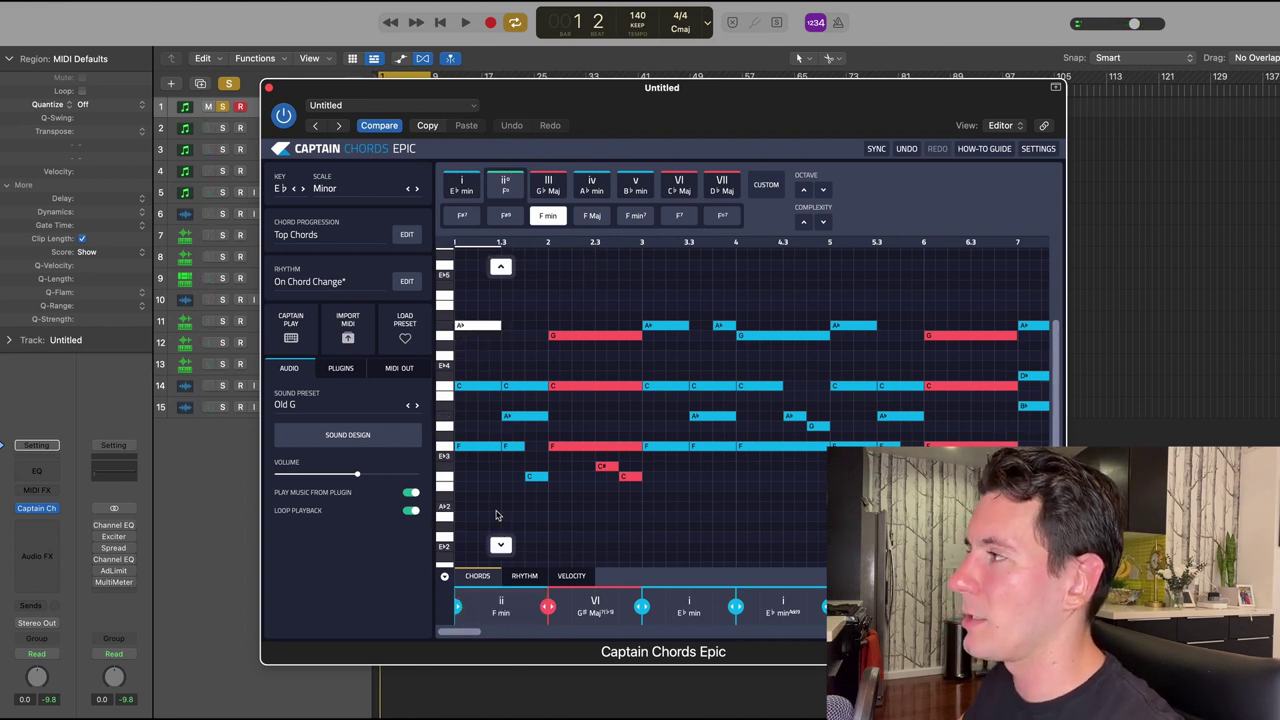
pyautogui.press('space')
pyautogui.press('space')
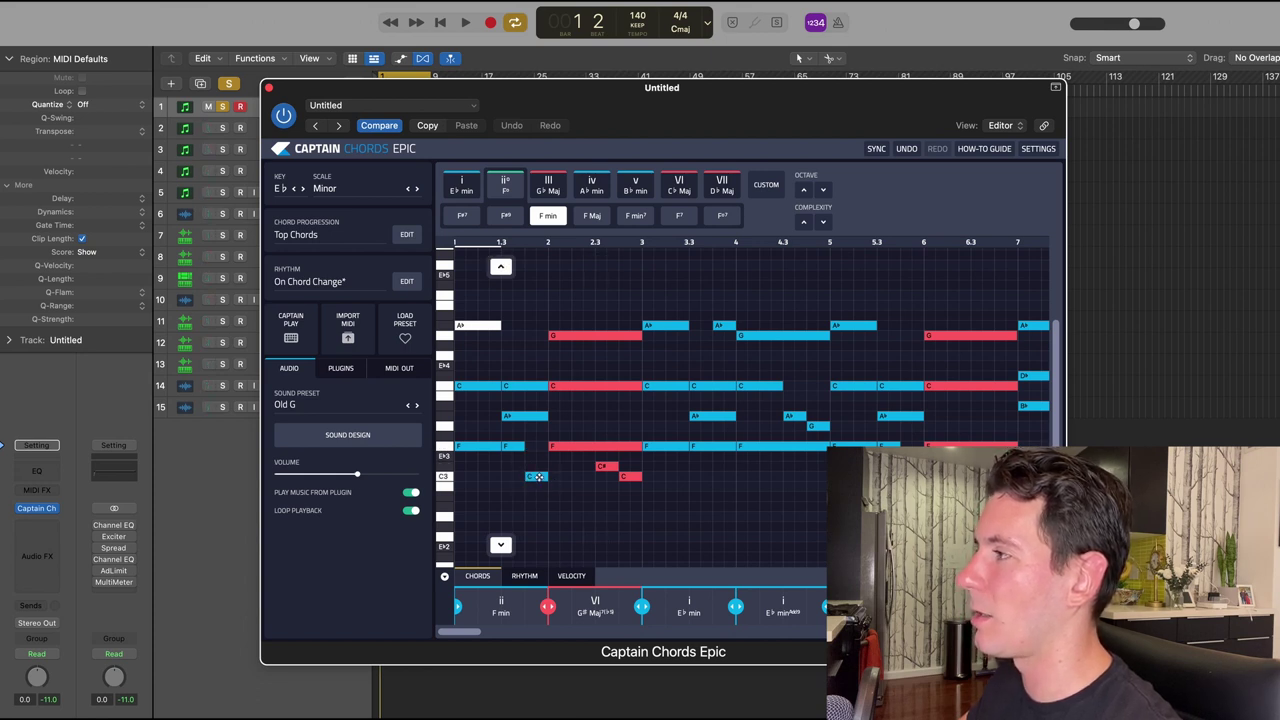
pyautogui.moveTo(538, 477)
pyautogui.mouseDown()
pyautogui.moveTo(534, 449)
pyautogui.moveTo(537, 478)
pyautogui.mouseUp()
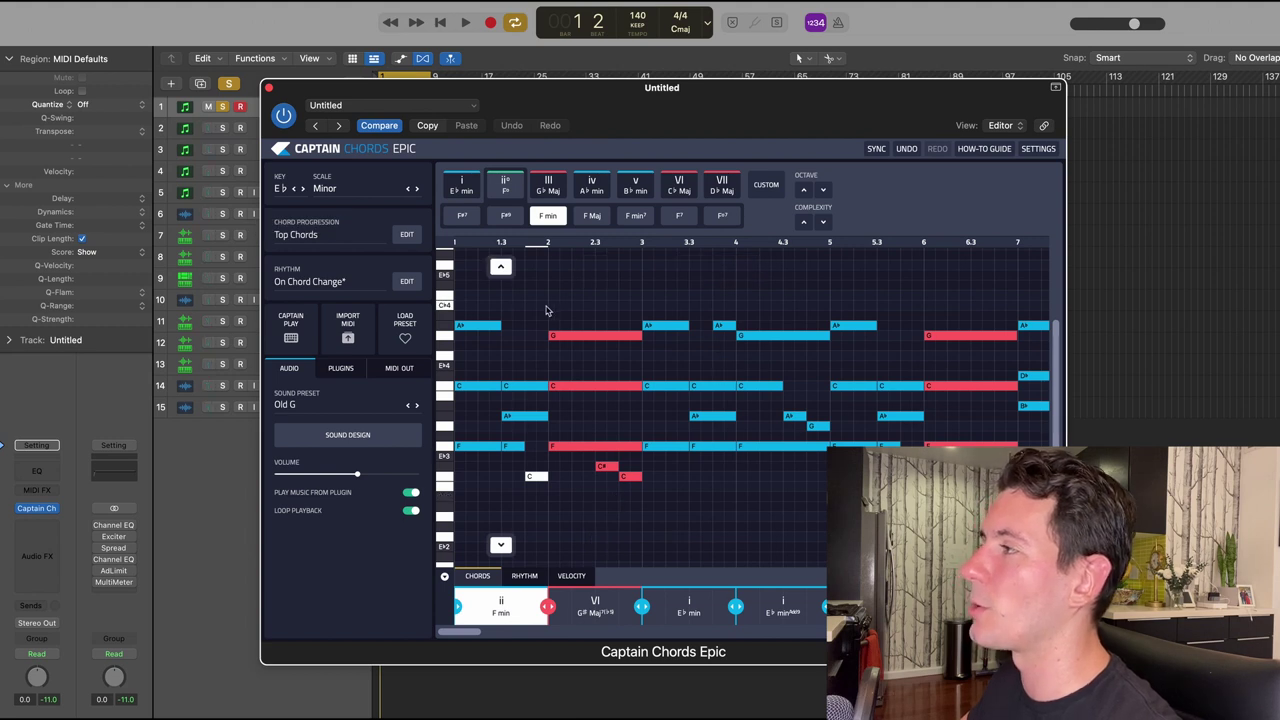
pyautogui.press('space')
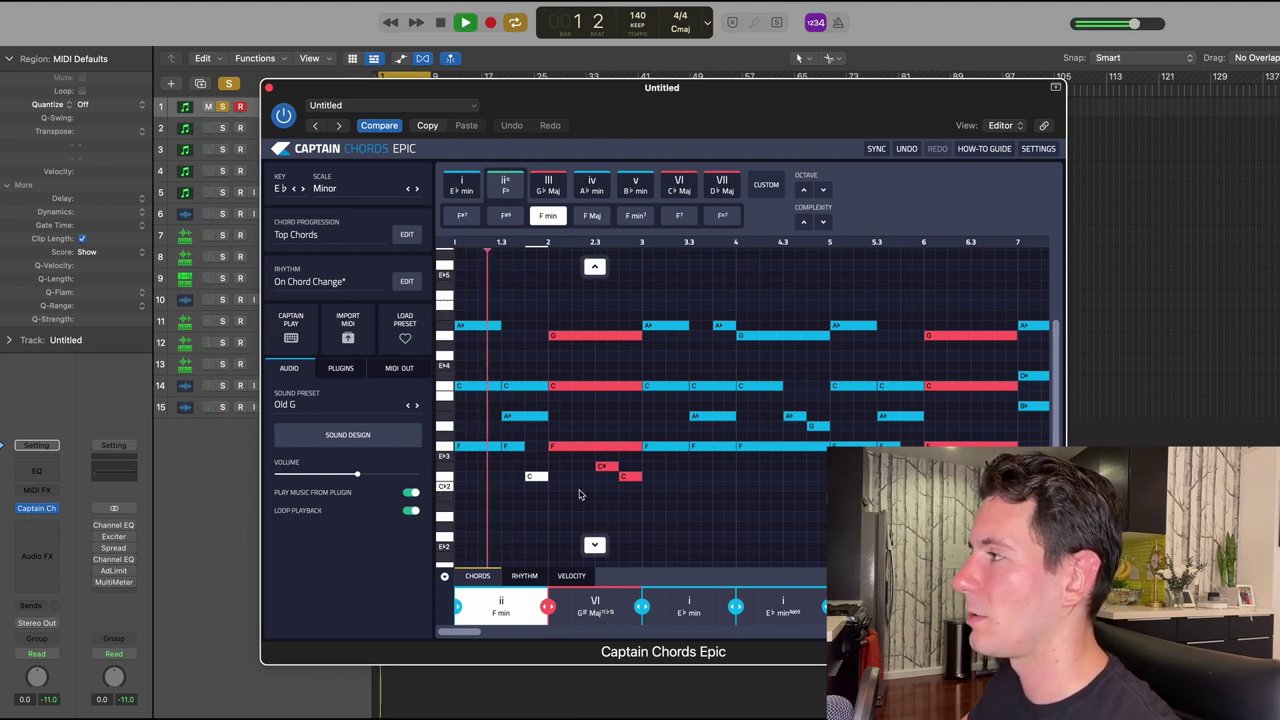
pyautogui.press('space')
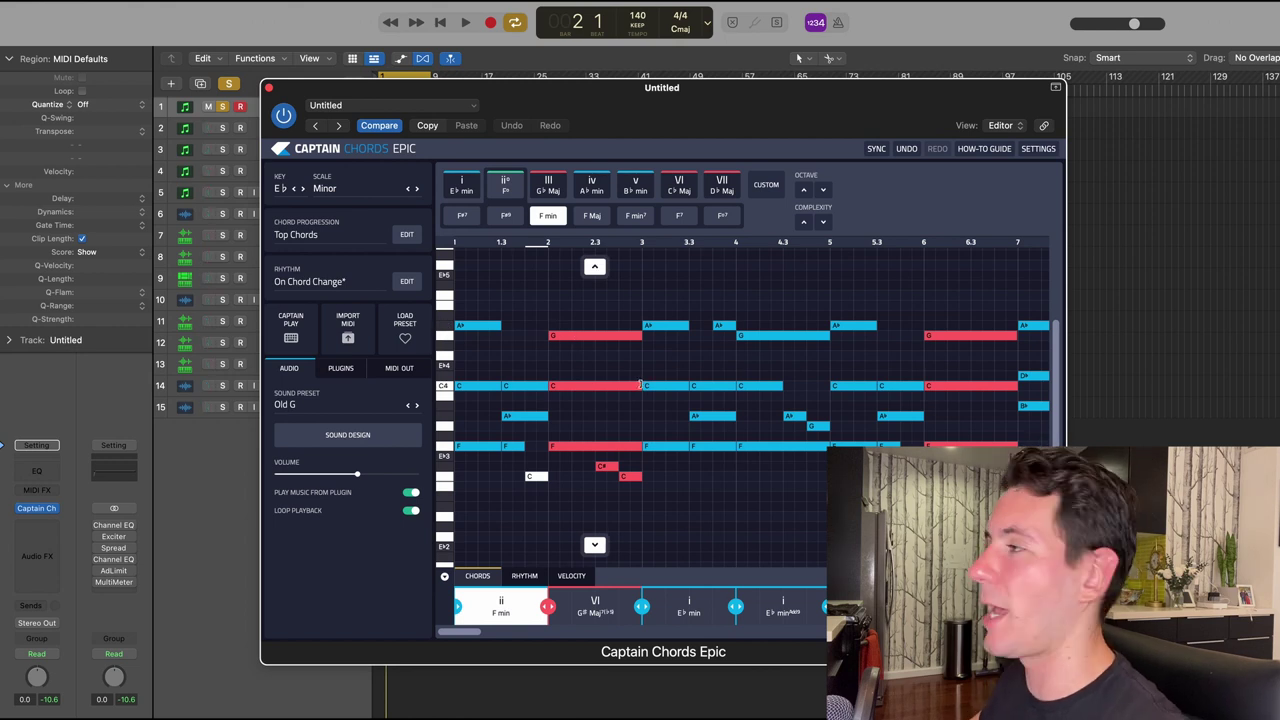
pyautogui.hscroll(2, 660, 390)
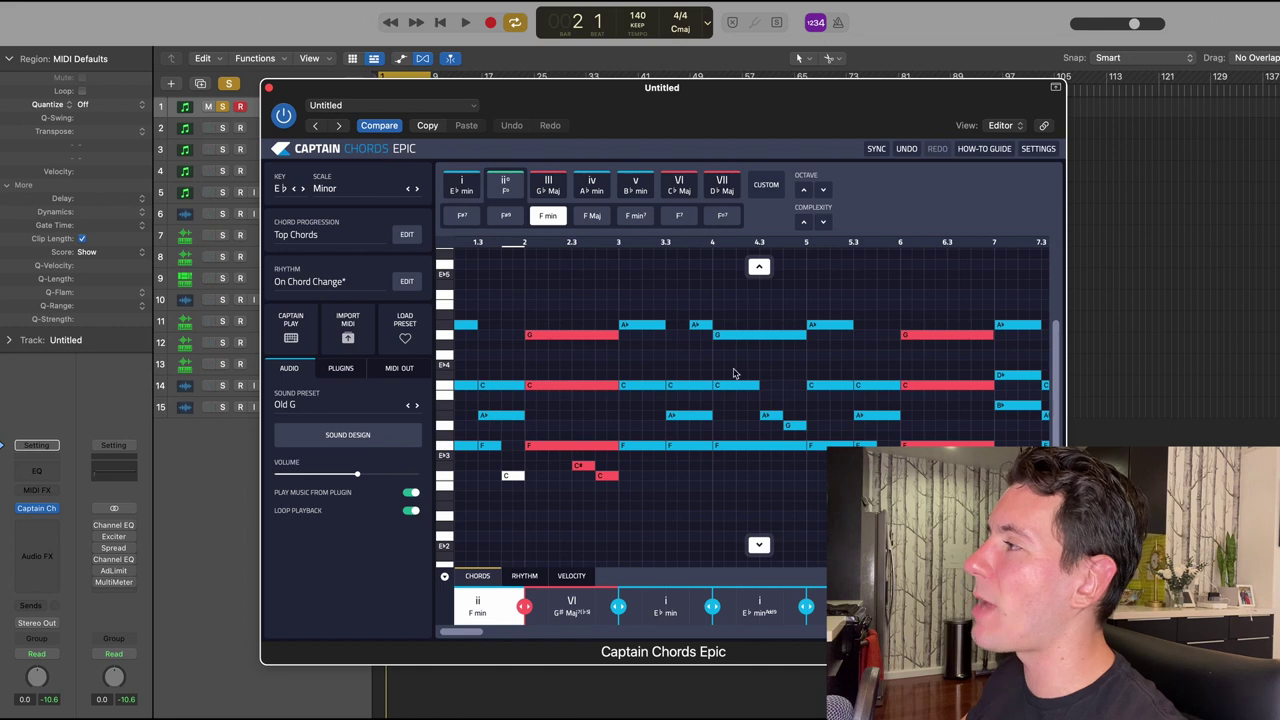
pyautogui.hscroll(10, 745, 420)
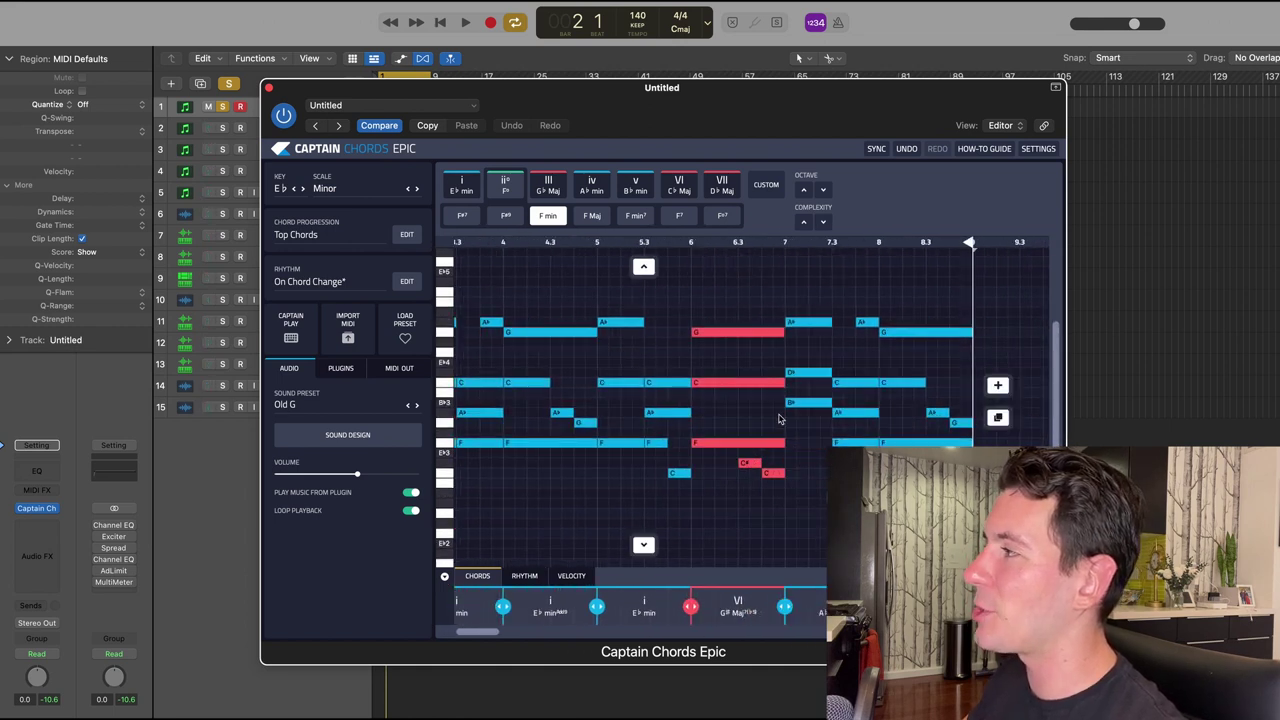
pyautogui.hscroll(-10, 826, 418)
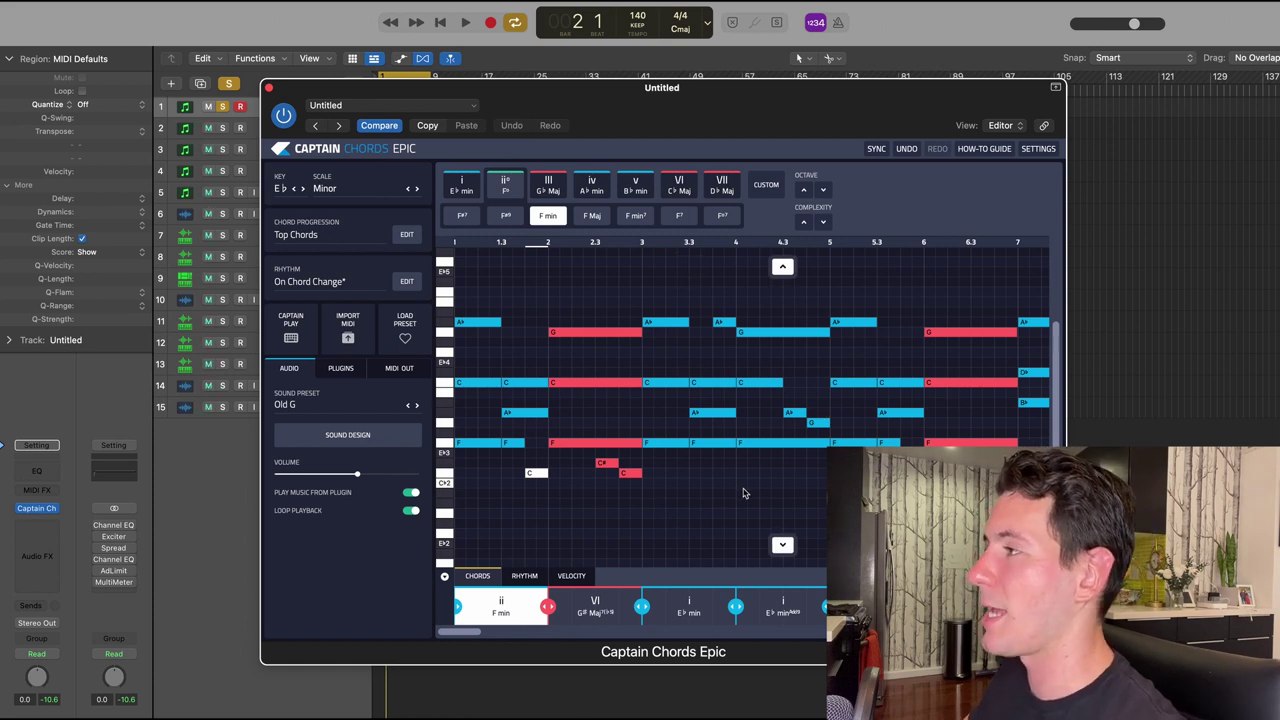
pyautogui.press('space')
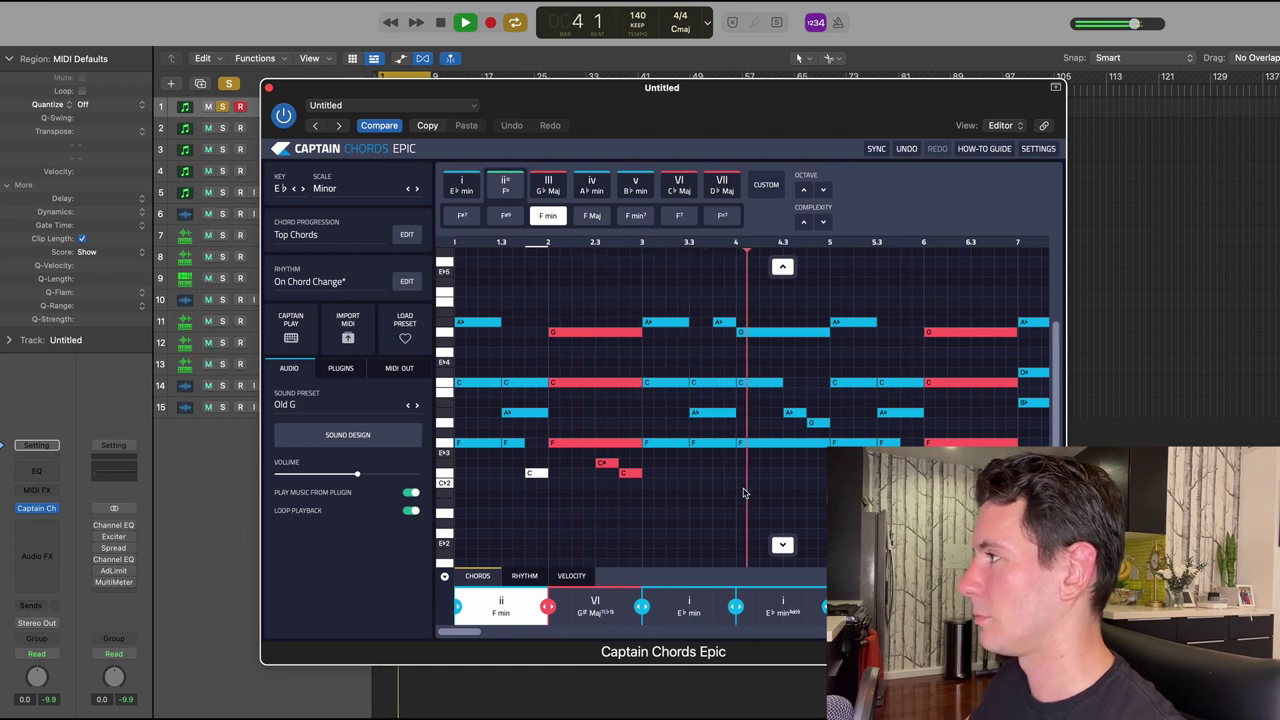
pyautogui.press('space')
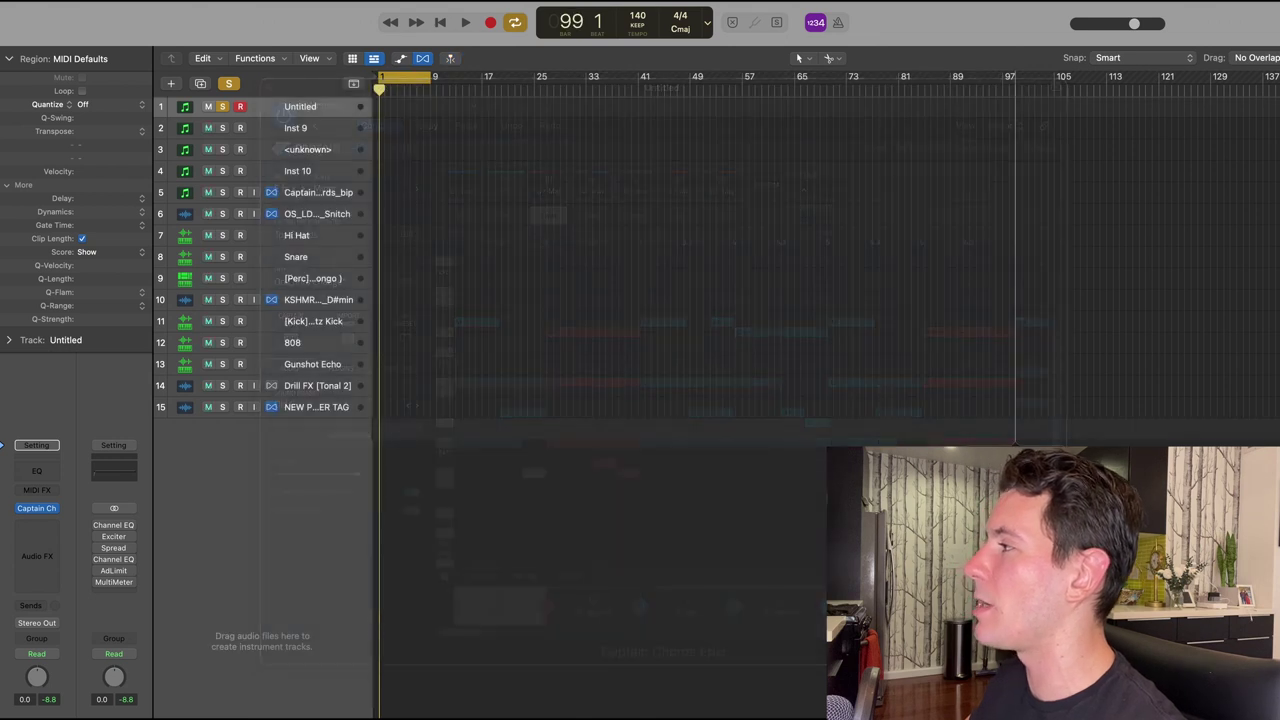
# Step: Drag the exported Captain Chords MIDI region onto track 3 at bar 1
pyautogui.moveTo(1015, 460); pyautogui.dragTo(381, 127)
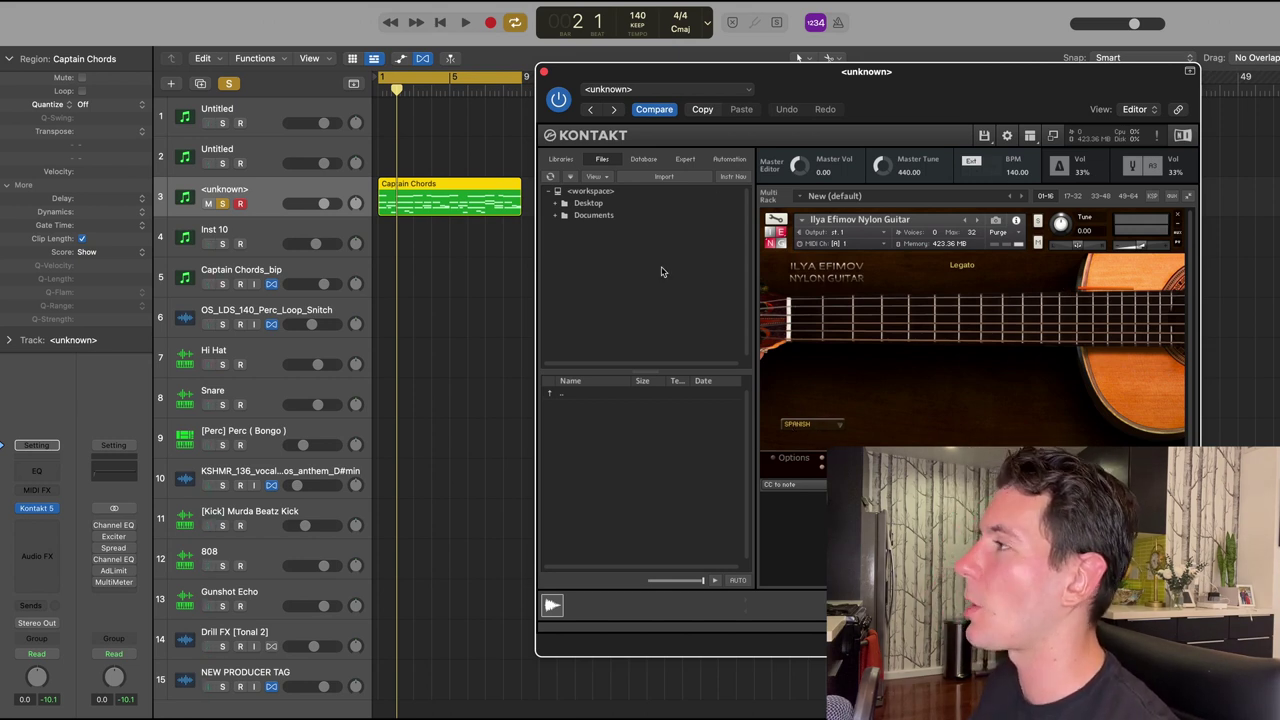
# Step: Close Kontakt, view the Captain Chords notes in an enlarged Piano Roll, and play the chords
pyautogui.click(544, 71)
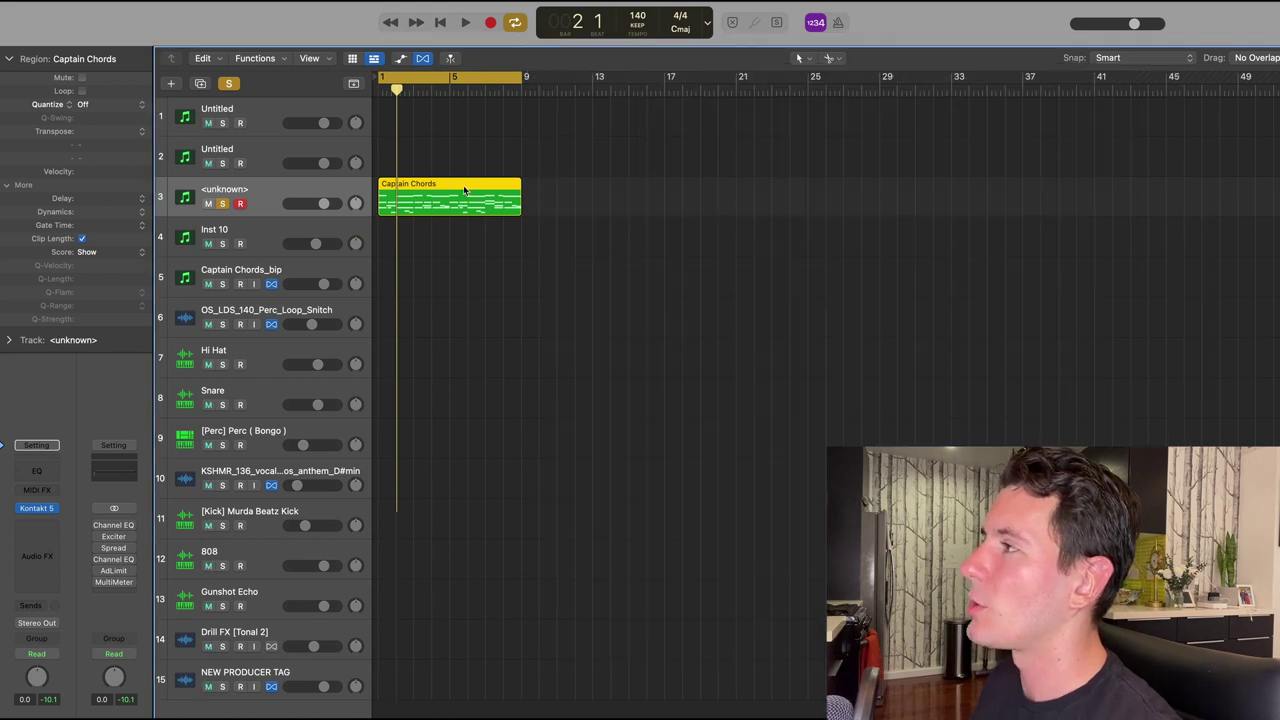
pyautogui.doubleClick(464, 190)
pyautogui.moveTo(637, 514); pyautogui.dragTo(637, 340)
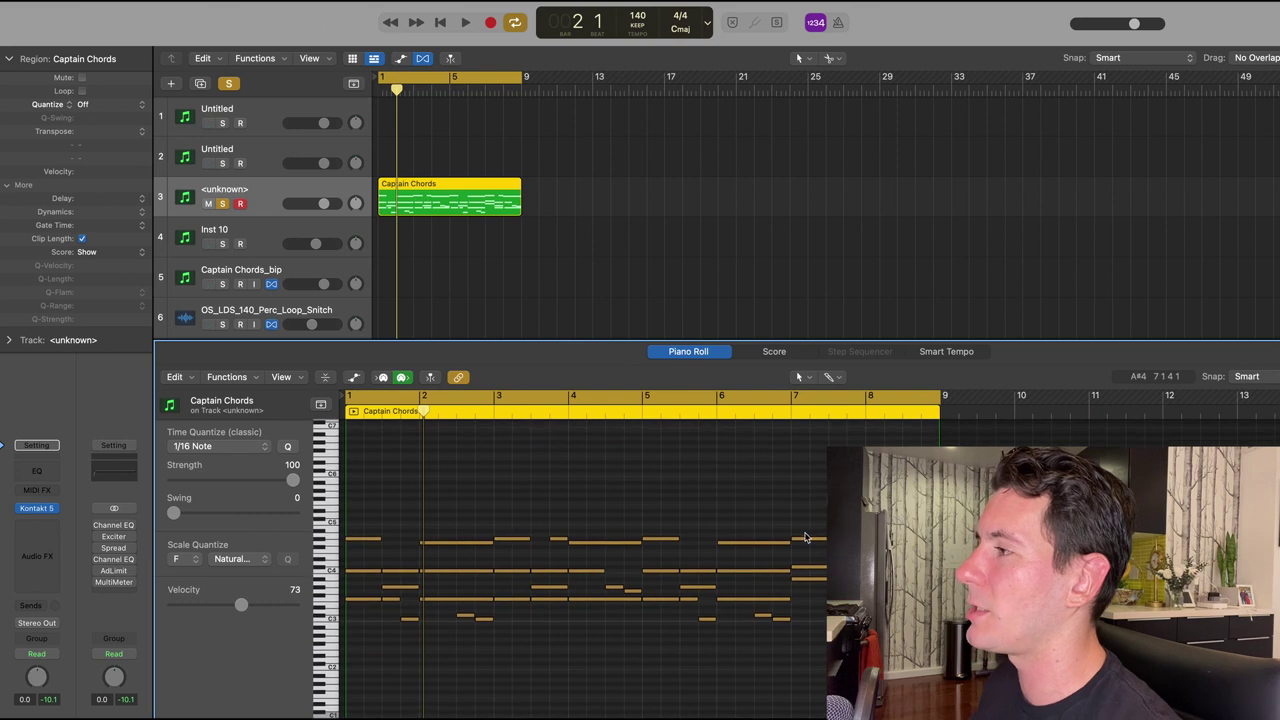
pyautogui.press('space')
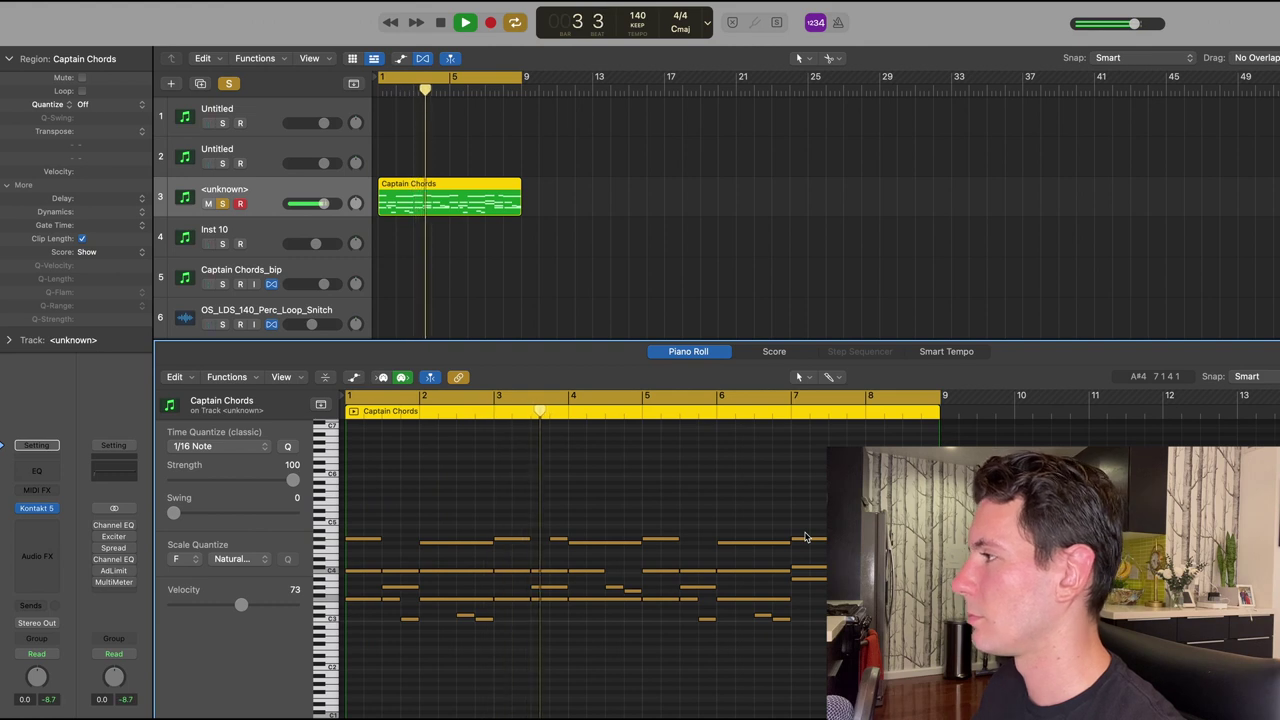
pyautogui.press('space')
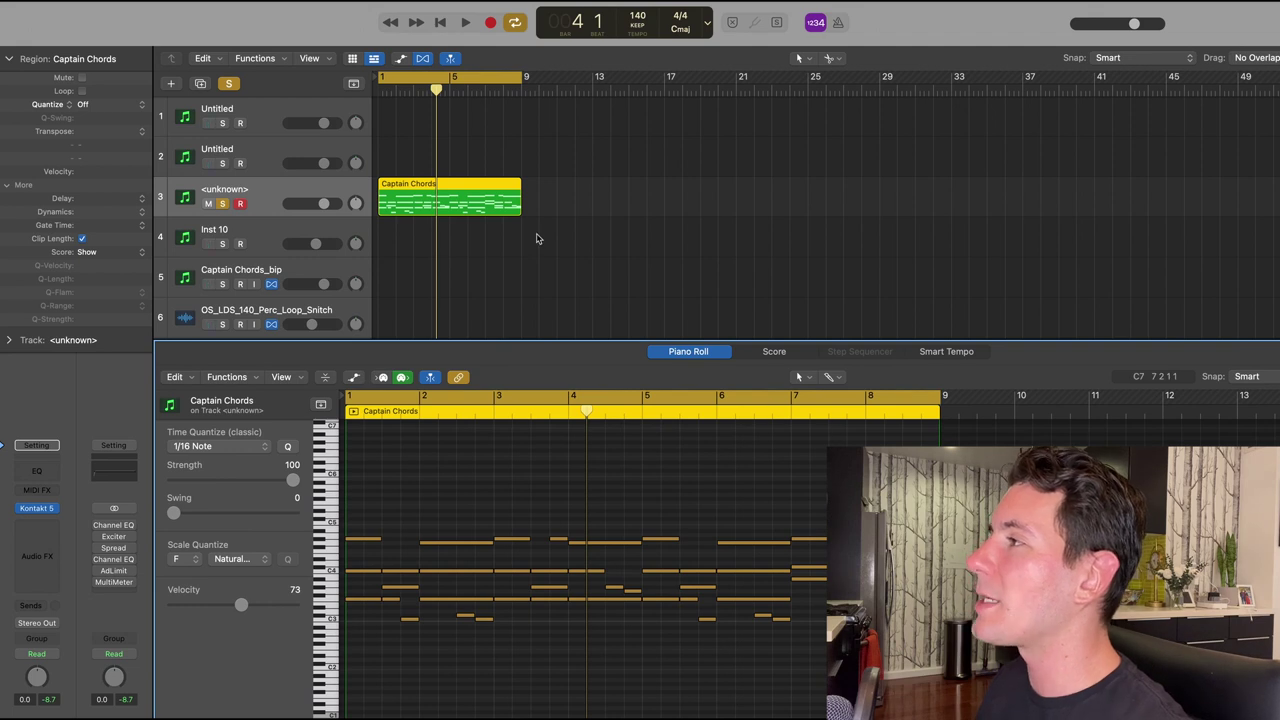
# Step: Bounce the Captain Chords region in place to audio and trim it to end at bar 5
pyautogui.rightClick(425, 201)
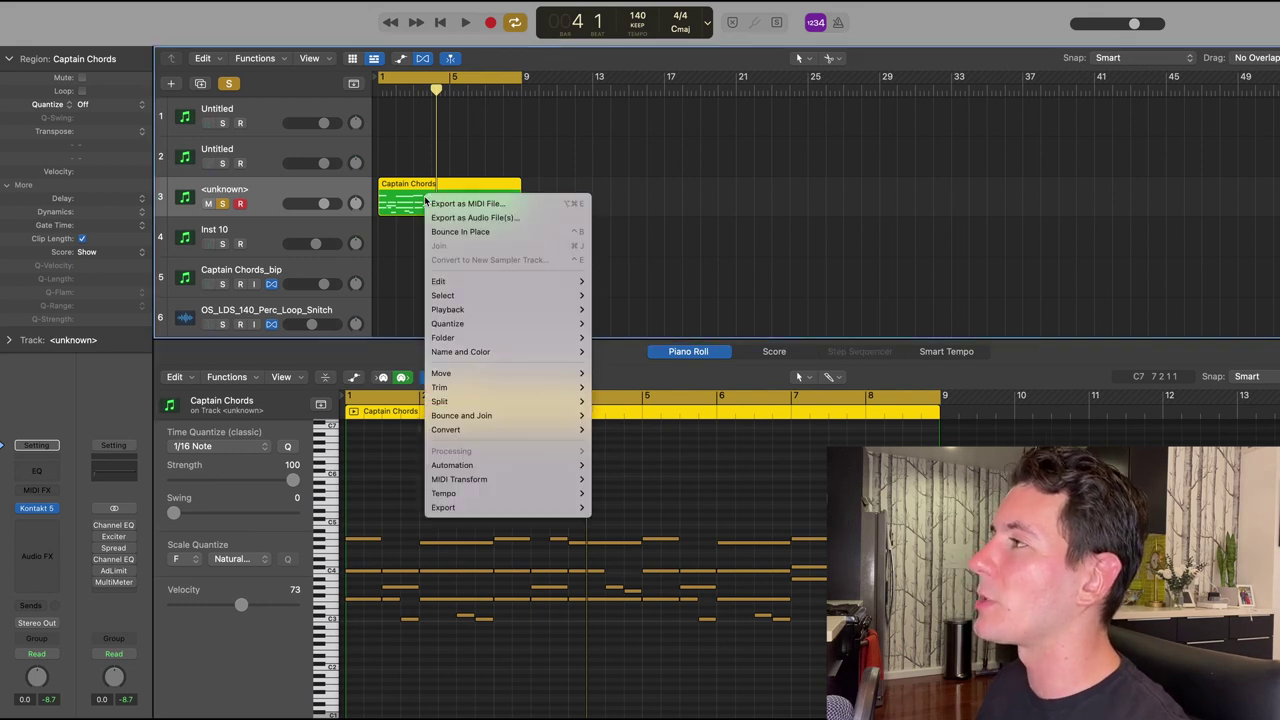
pyautogui.click(521, 232)
pyautogui.moveTo(522, 251); pyautogui.dragTo(449, 251)
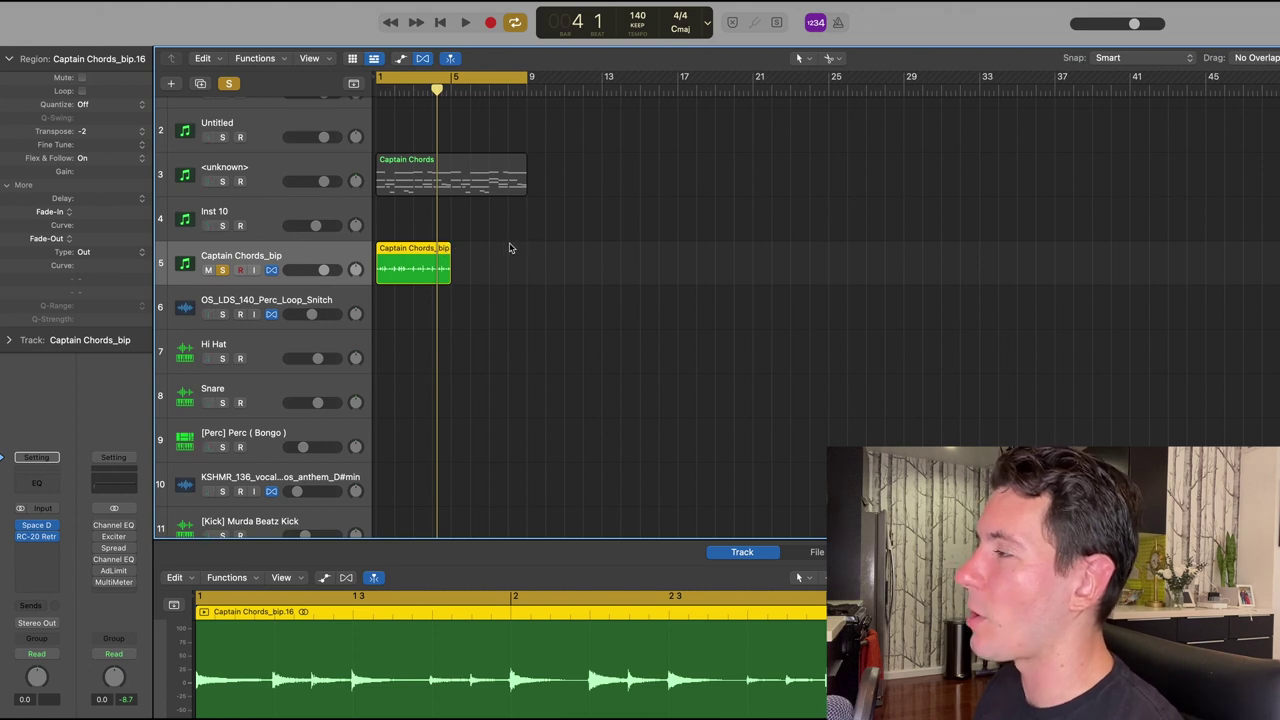
# Step: Set the cycle to bars 1–5 and inspect the guitar's Space Designer reverb settings
pyautogui.click(445, 78)
pyautogui.moveTo(446, 78); pyautogui.dragTo(379, 78)
pyautogui.click(38, 527)
pyautogui.click(36, 529)
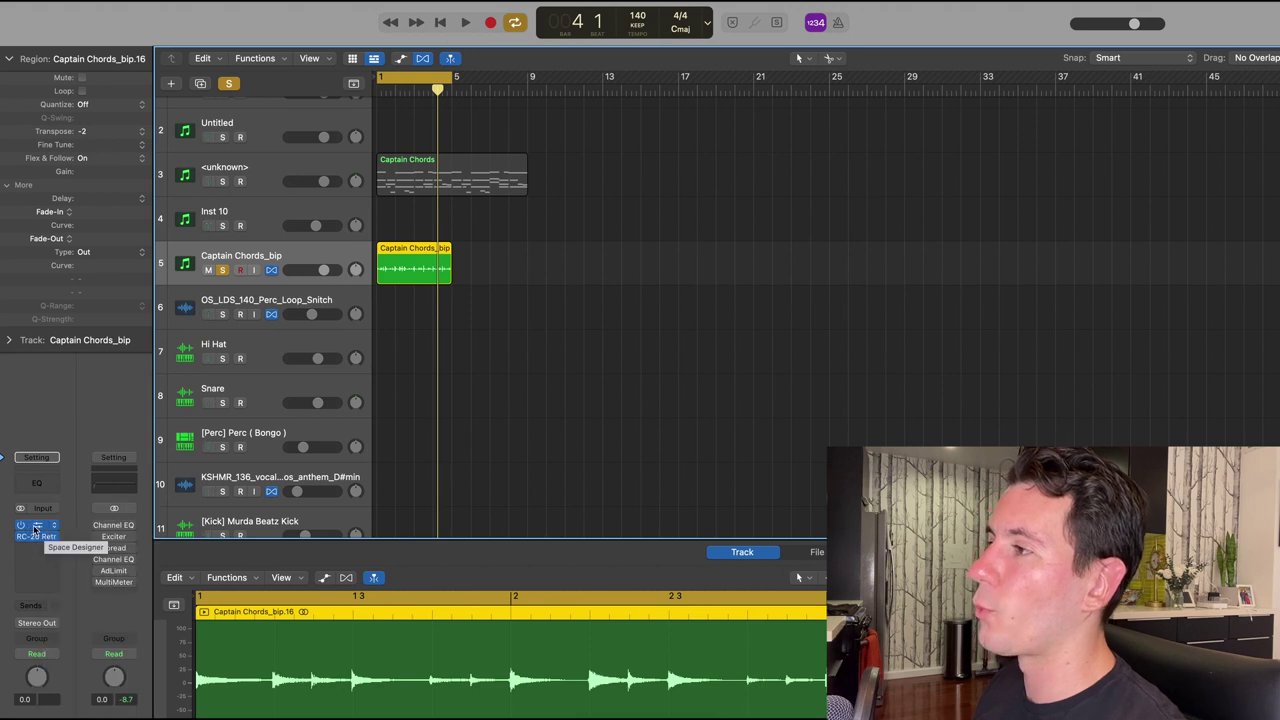
pyautogui.click(36, 527)
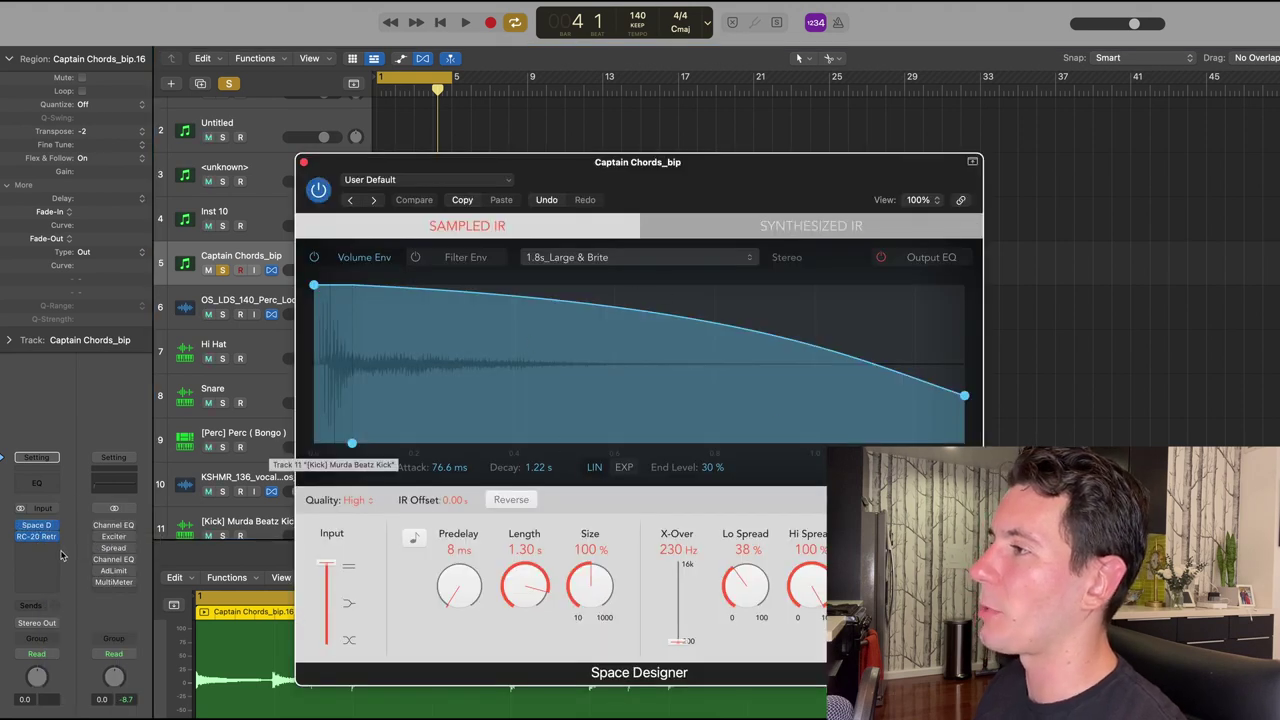
pyautogui.moveTo(620, 201); pyautogui.dragTo(576, 157)
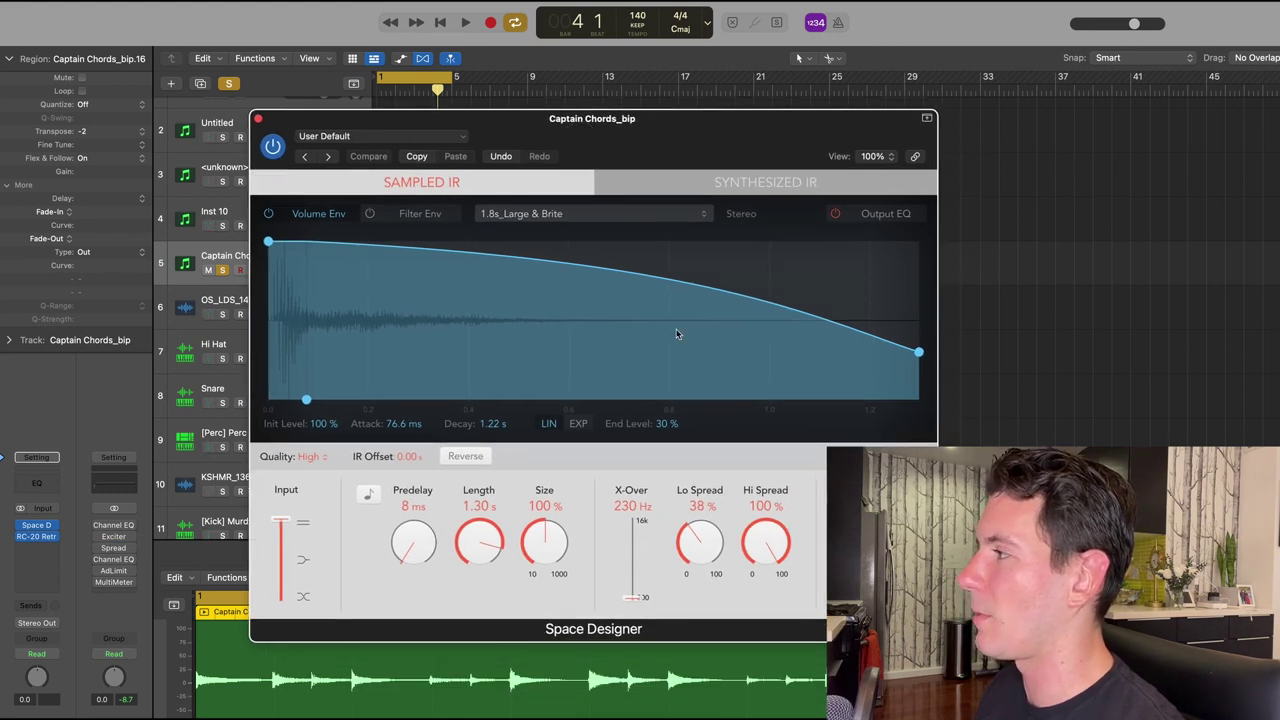
pyautogui.click(258, 120)
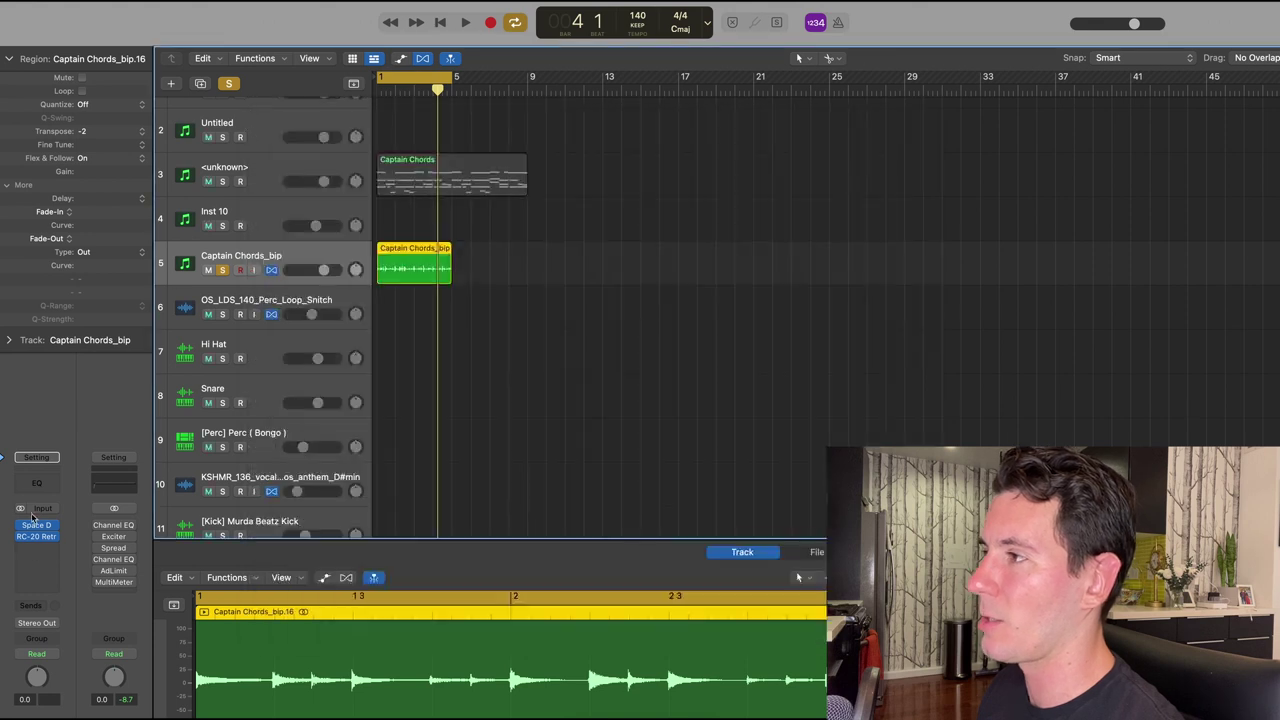
# Step: Inspect the RC-20 Retro Color plugin's Vinyl 1 preset on Captain Chords_bip, then close it
pyautogui.click(36, 536)
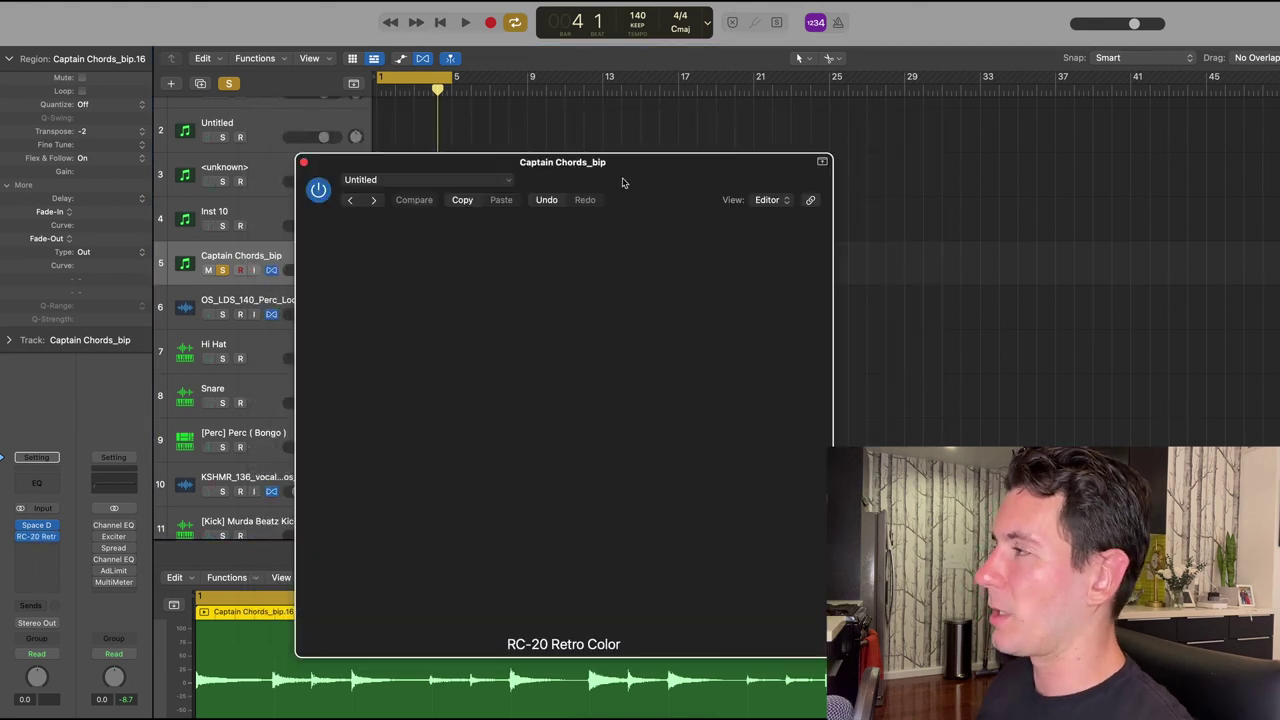
pyautogui.moveTo(620, 182); pyautogui.dragTo(617, 150)
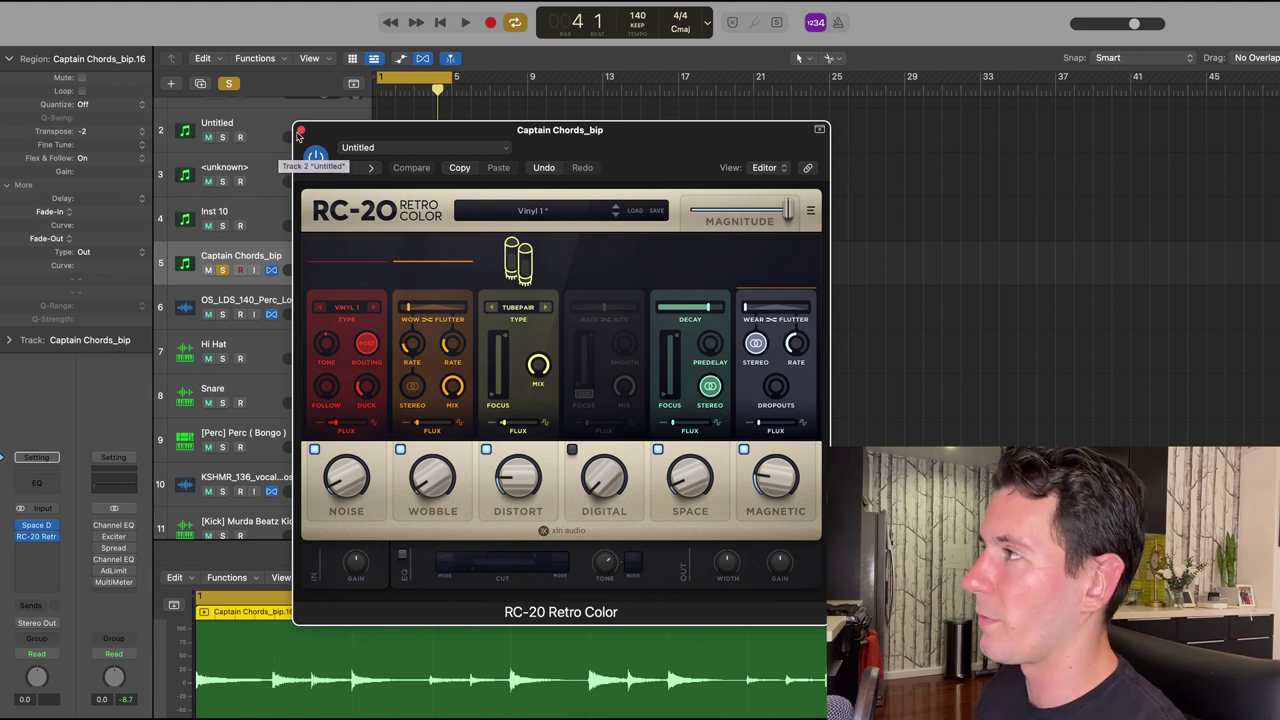
pyautogui.click(301, 132)
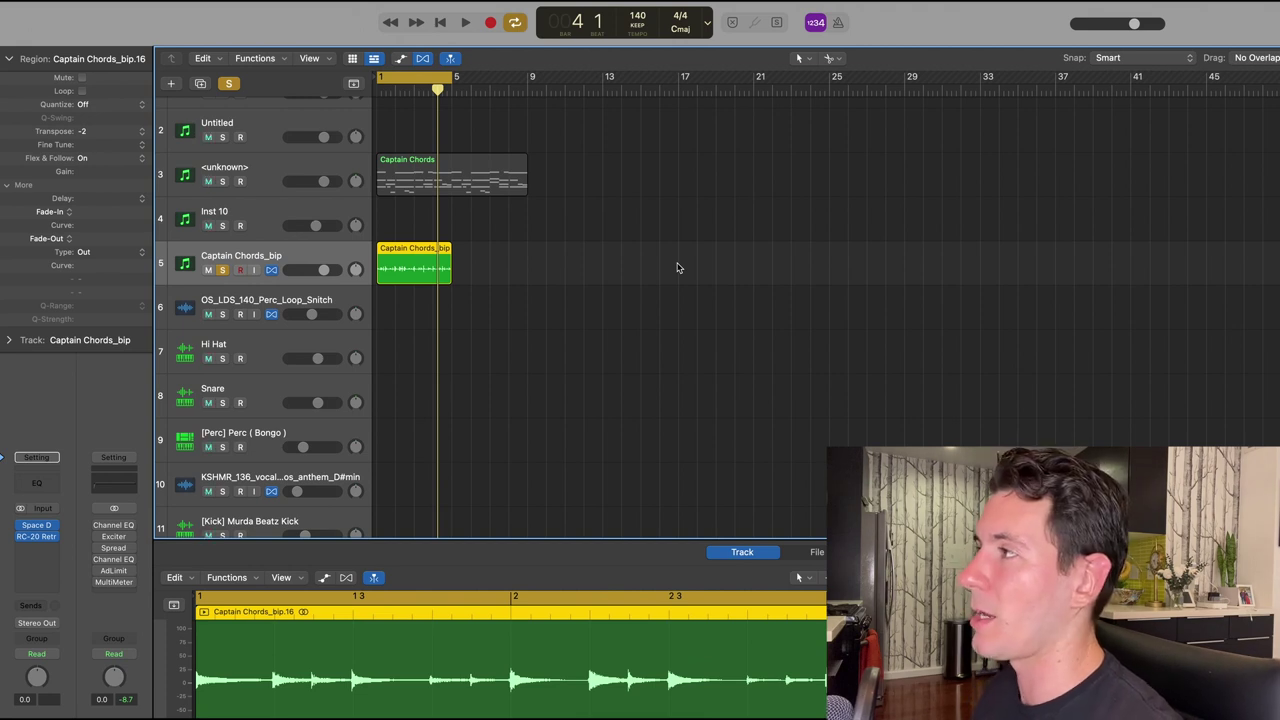
# Step: Play the chord loop from bar 1 and stop it
pyautogui.press('space')
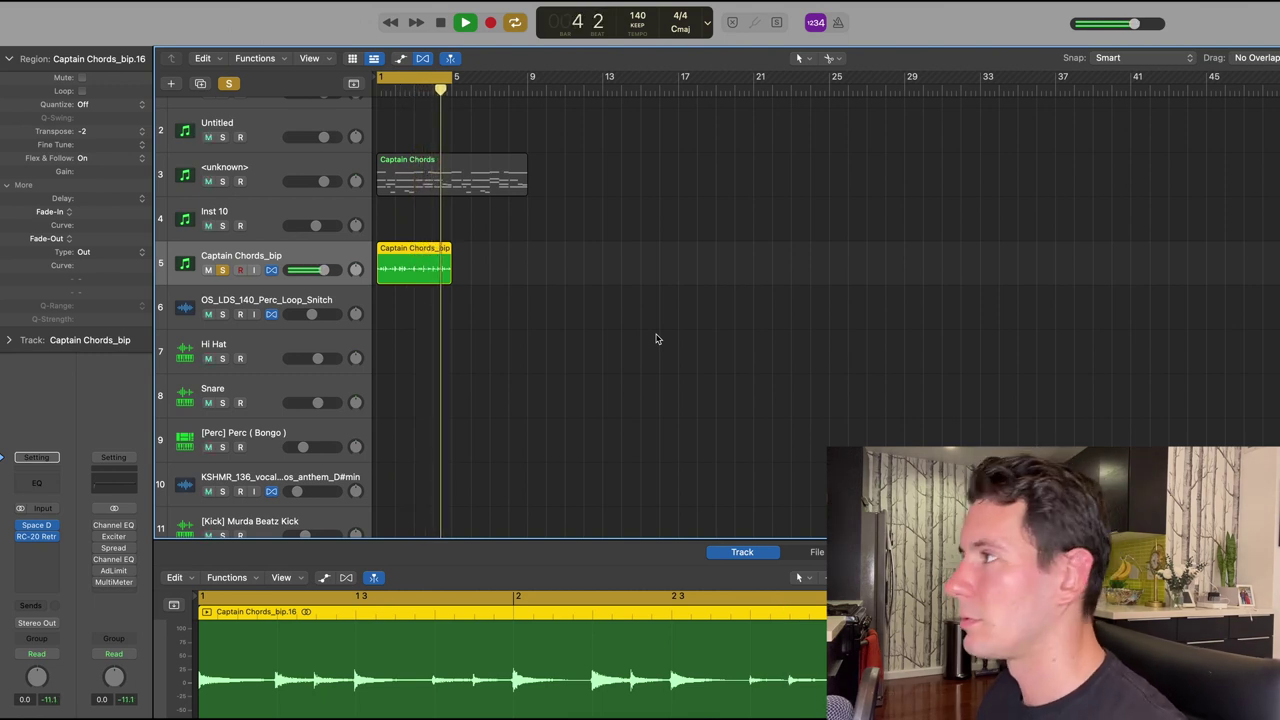
pyautogui.press('space')
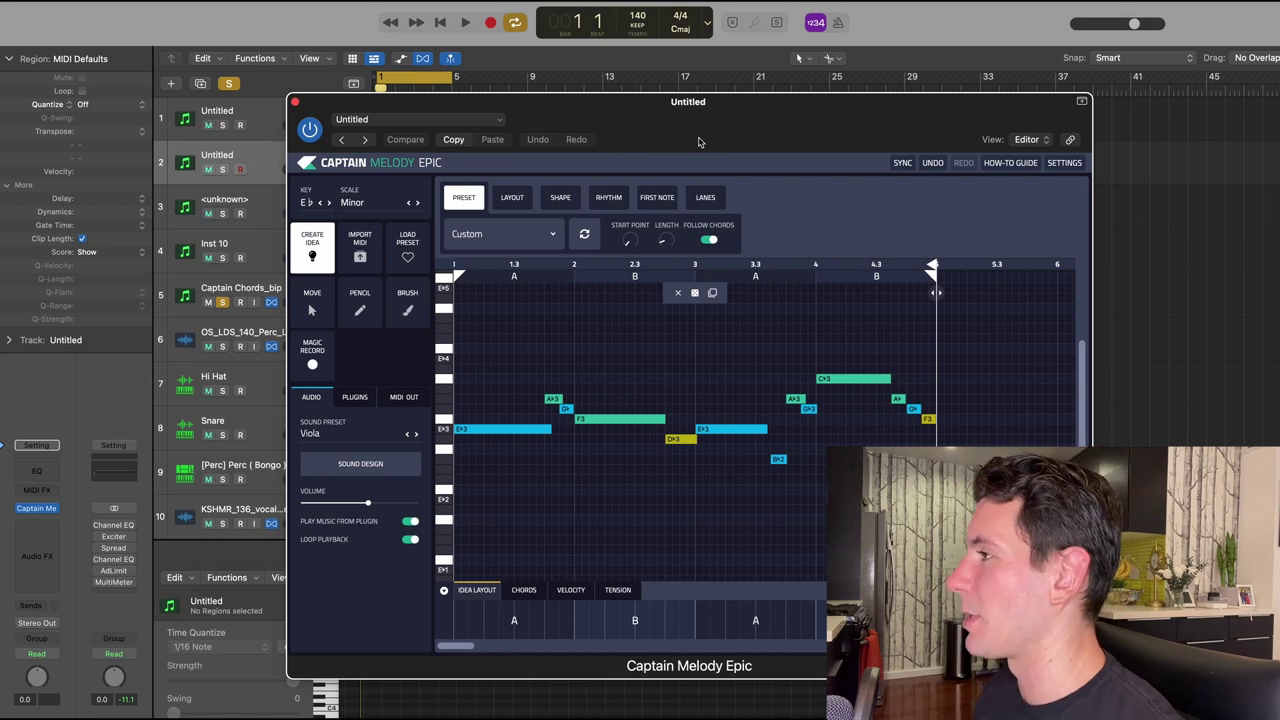
pyautogui.click(357, 441)
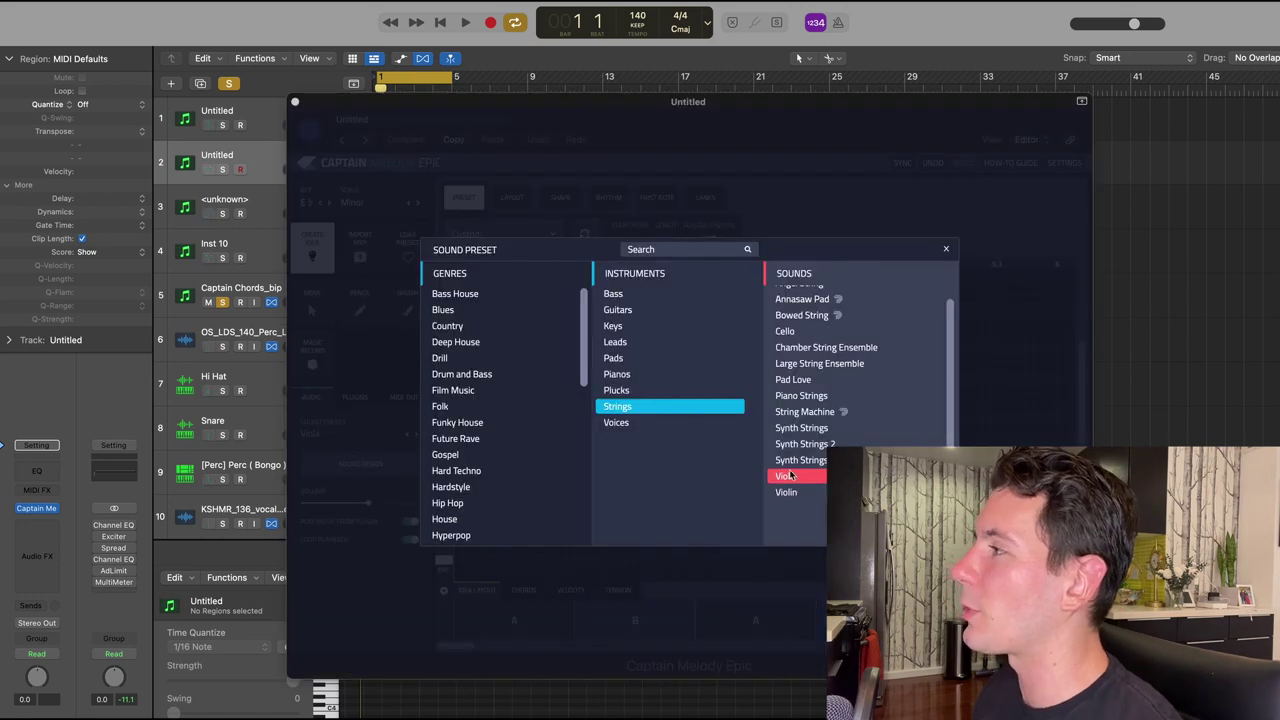
pyautogui.click(946, 249)
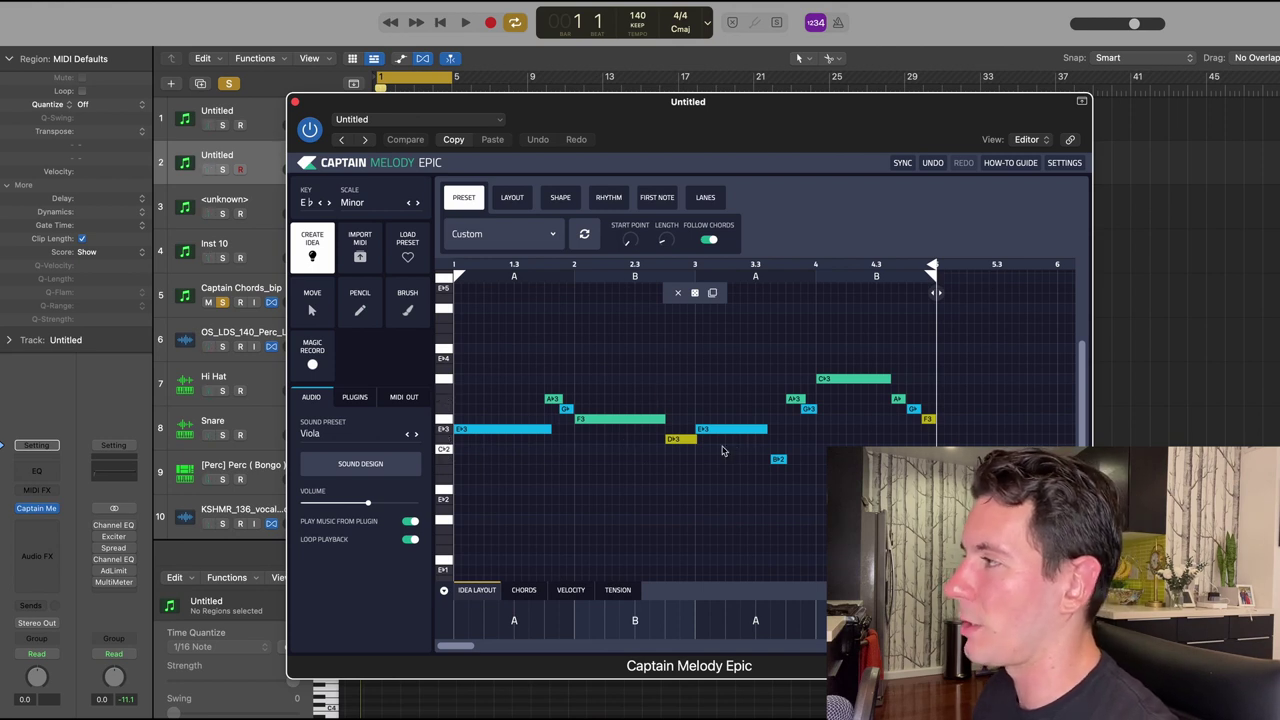
pyautogui.moveTo(600, 125); pyautogui.dragTo(624, 97)
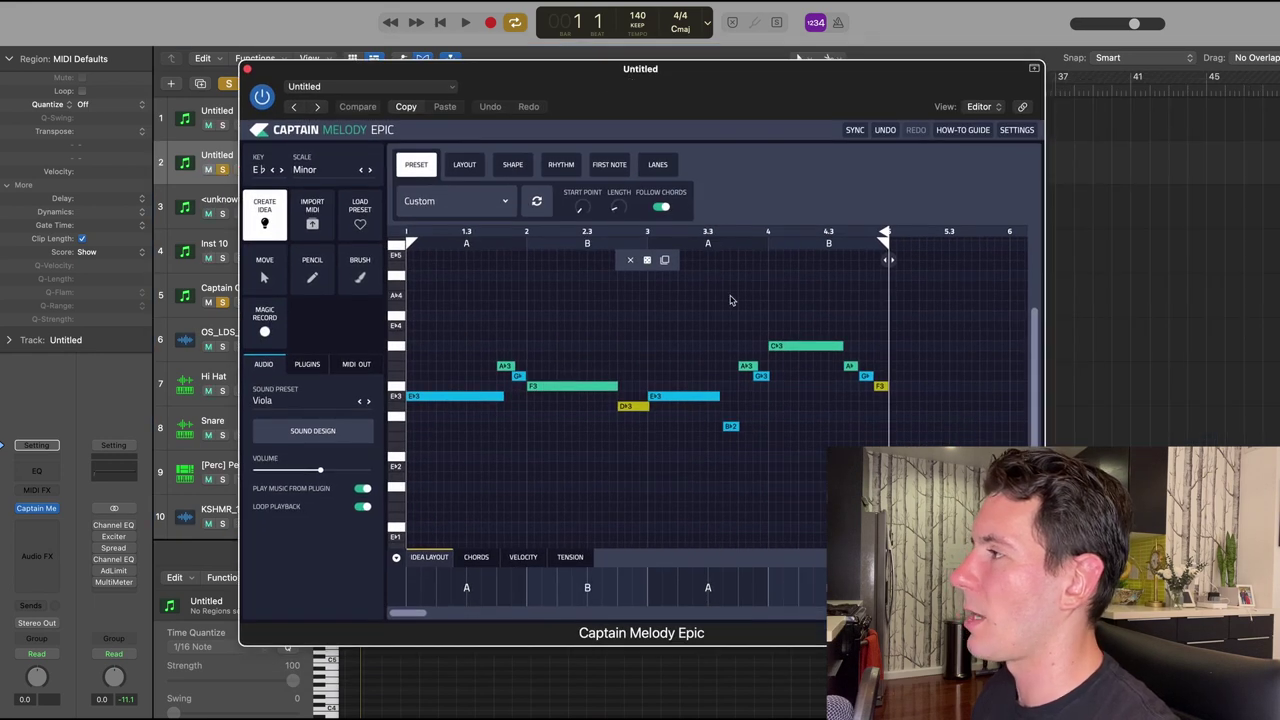
pyautogui.press('space')
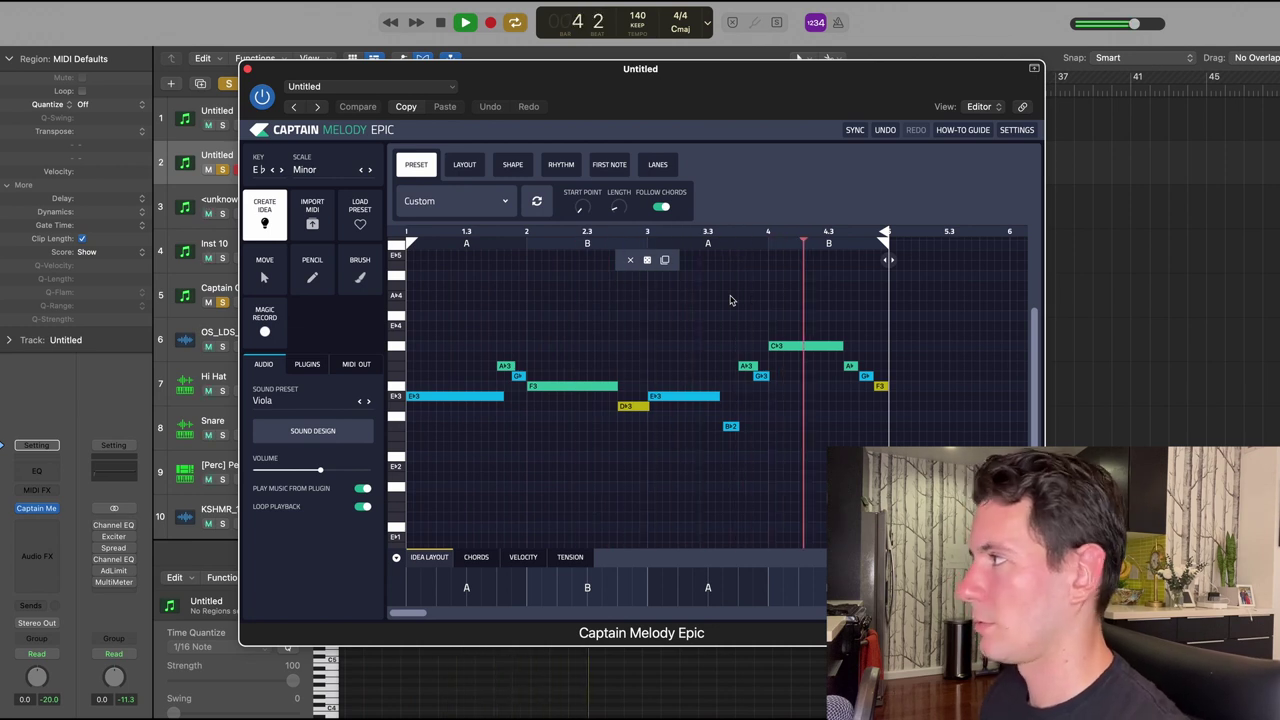
pyautogui.press('space')
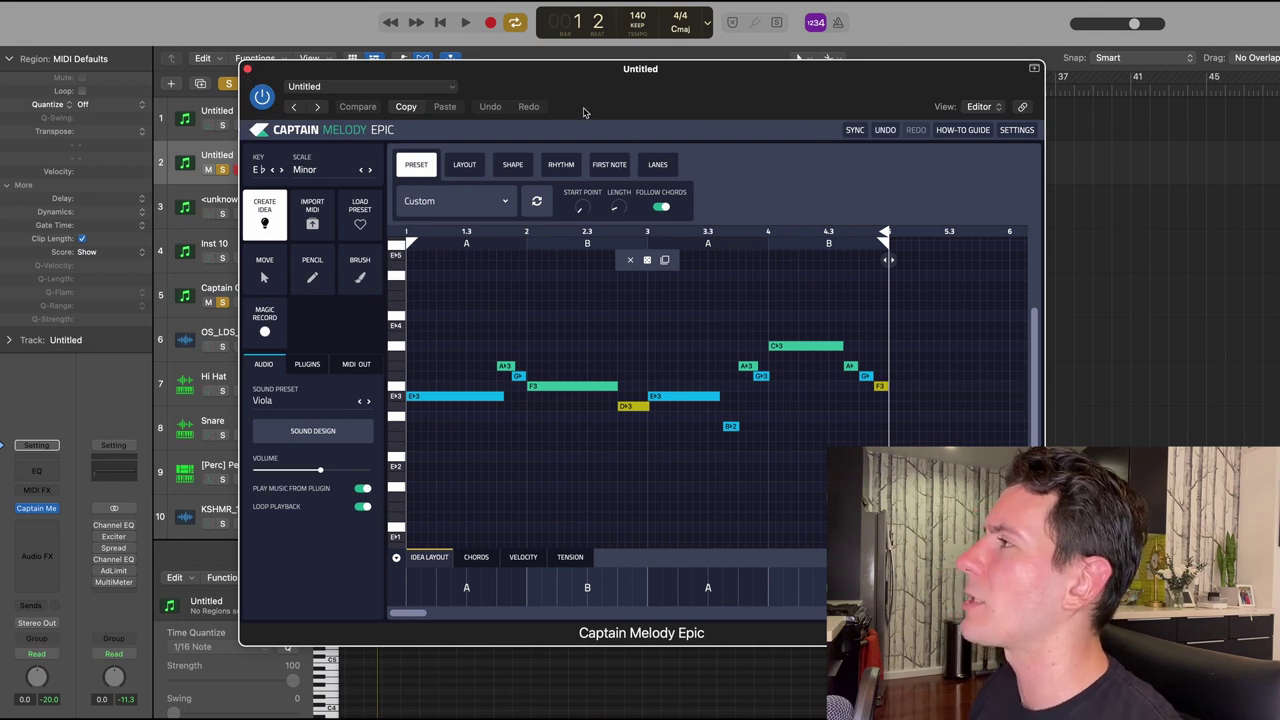
# Step: Place the Captain Melody MIDI on Inst 10 and reposition the BBC Symphony Orchestra window
pyautogui.moveTo(584, 112); pyautogui.dragTo(837, 95)
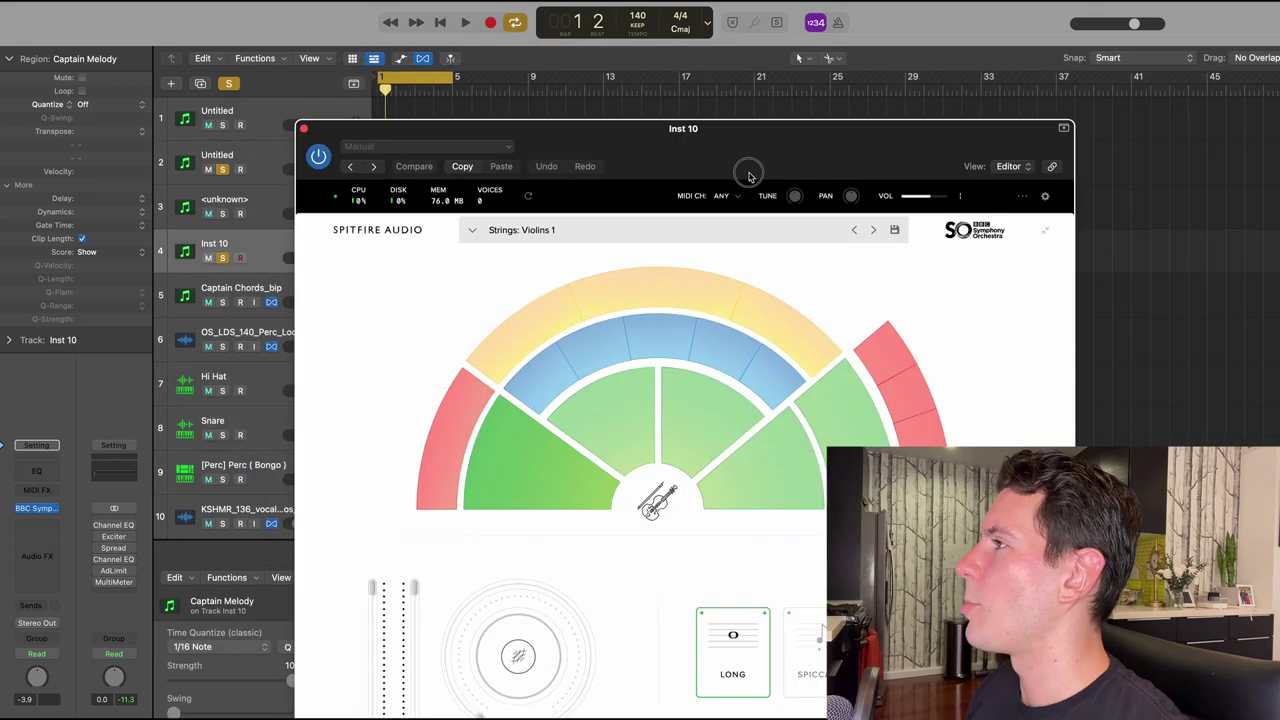
pyautogui.moveTo(749, 176); pyautogui.dragTo(781, 87)
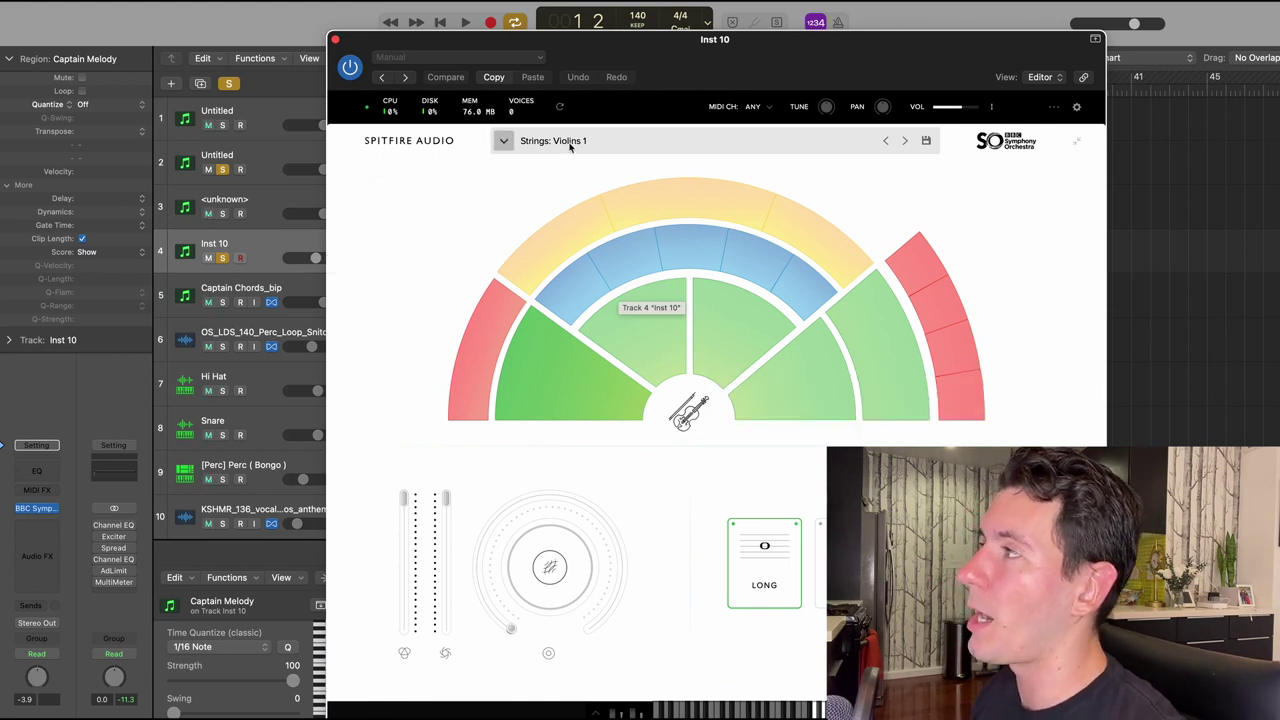
# Step: Close the Spitfire window, show the melody in an enlarged Piano Roll, and play the violins
pyautogui.click(335, 39)
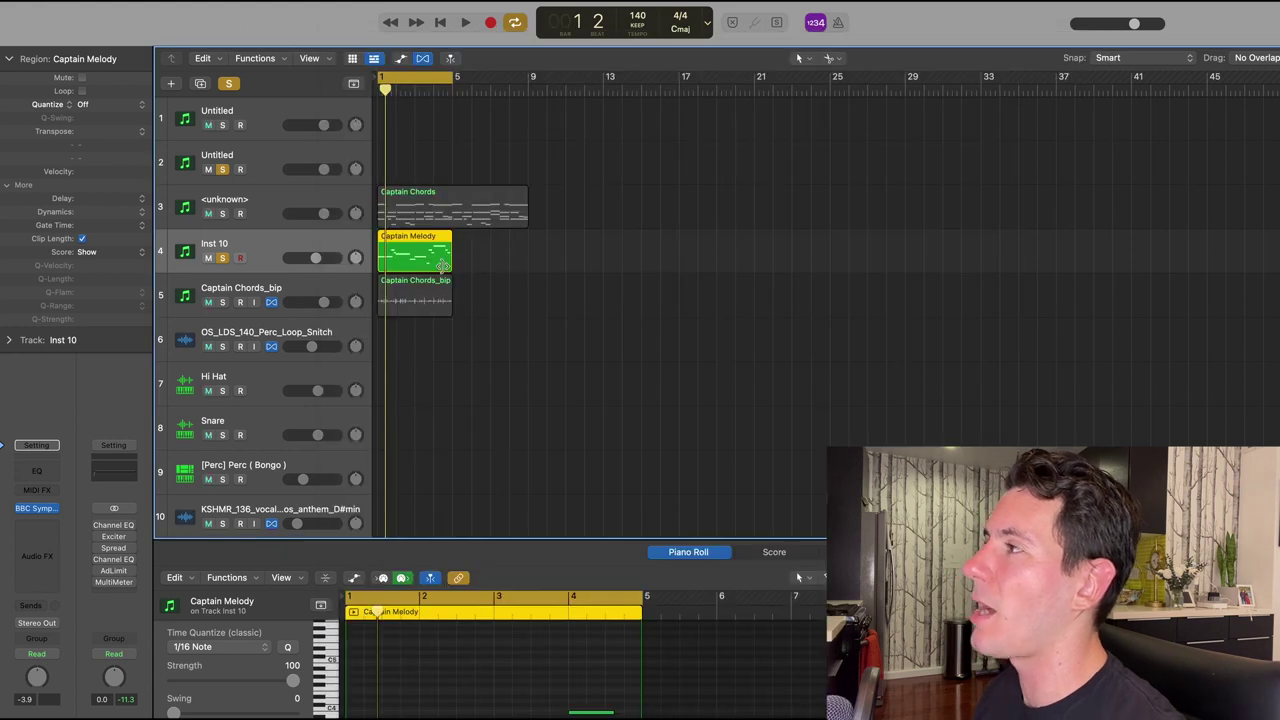
pyautogui.press('e')
pyautogui.press('e')
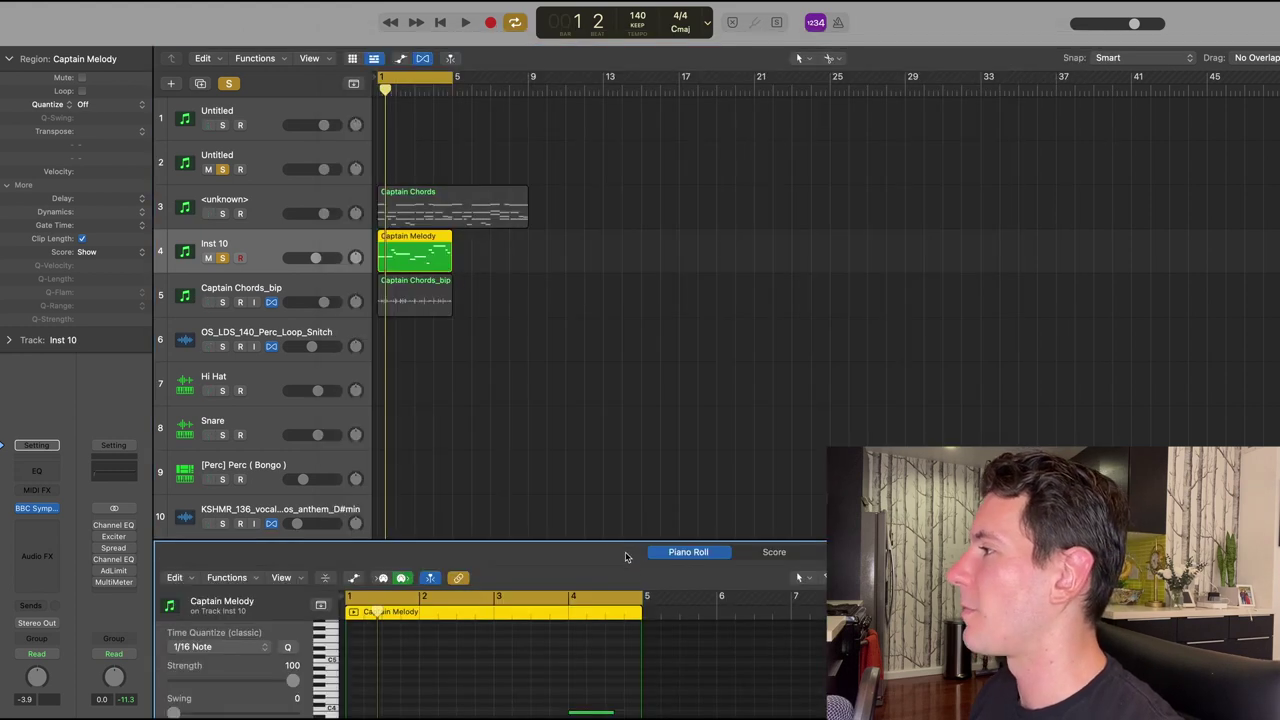
pyautogui.moveTo(620, 545); pyautogui.dragTo(620, 390)
pyautogui.press('space')
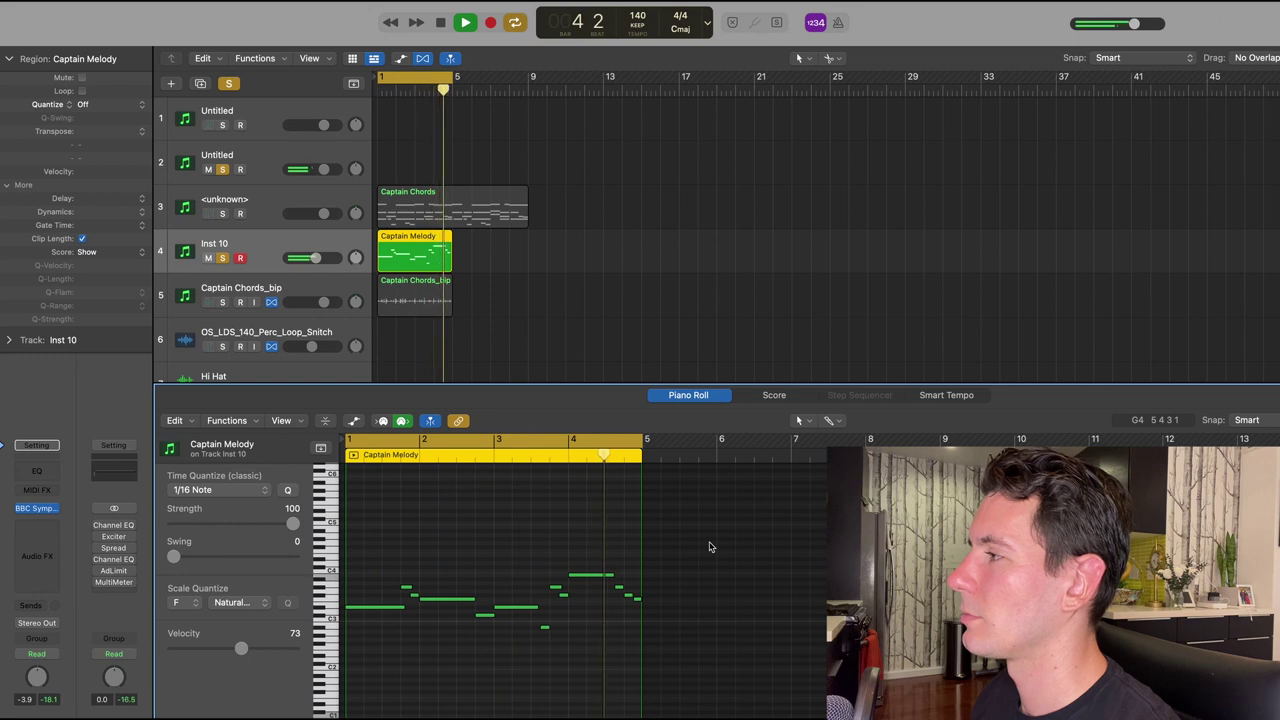
pyautogui.press('space')
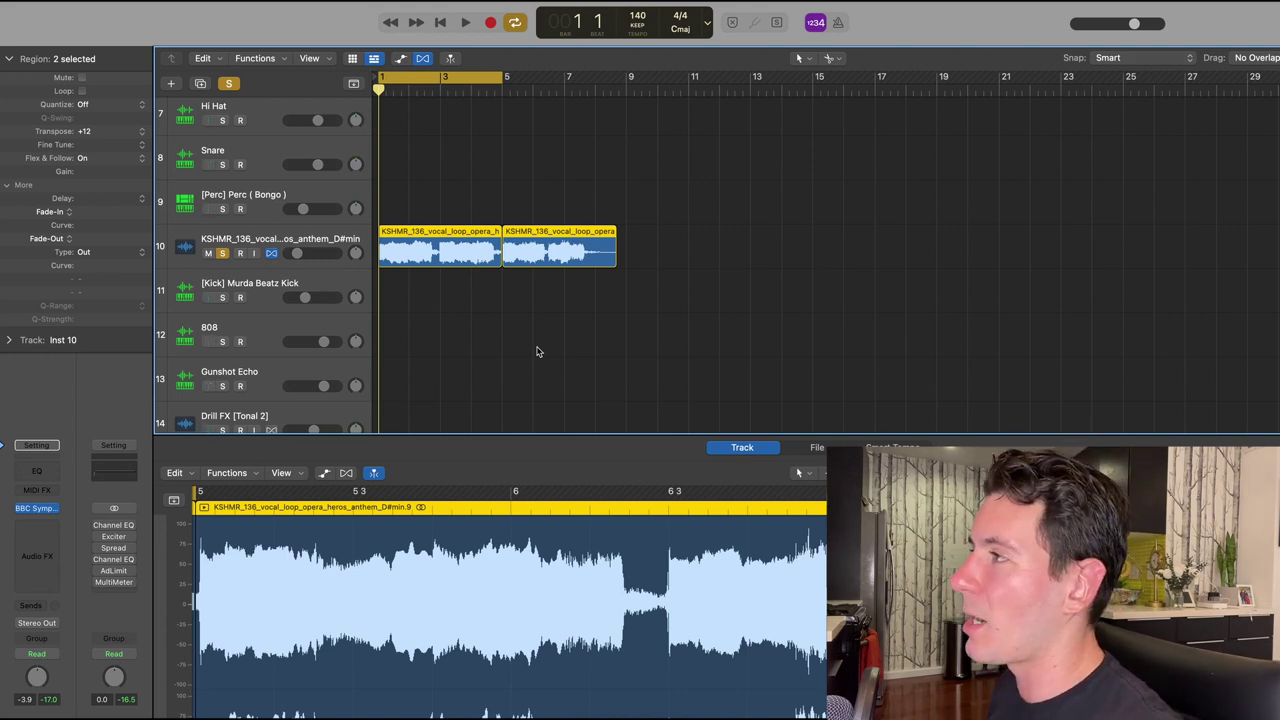
# Step: Play and stop the opera vocal loop, then select vocal track 10
pyautogui.press('space')
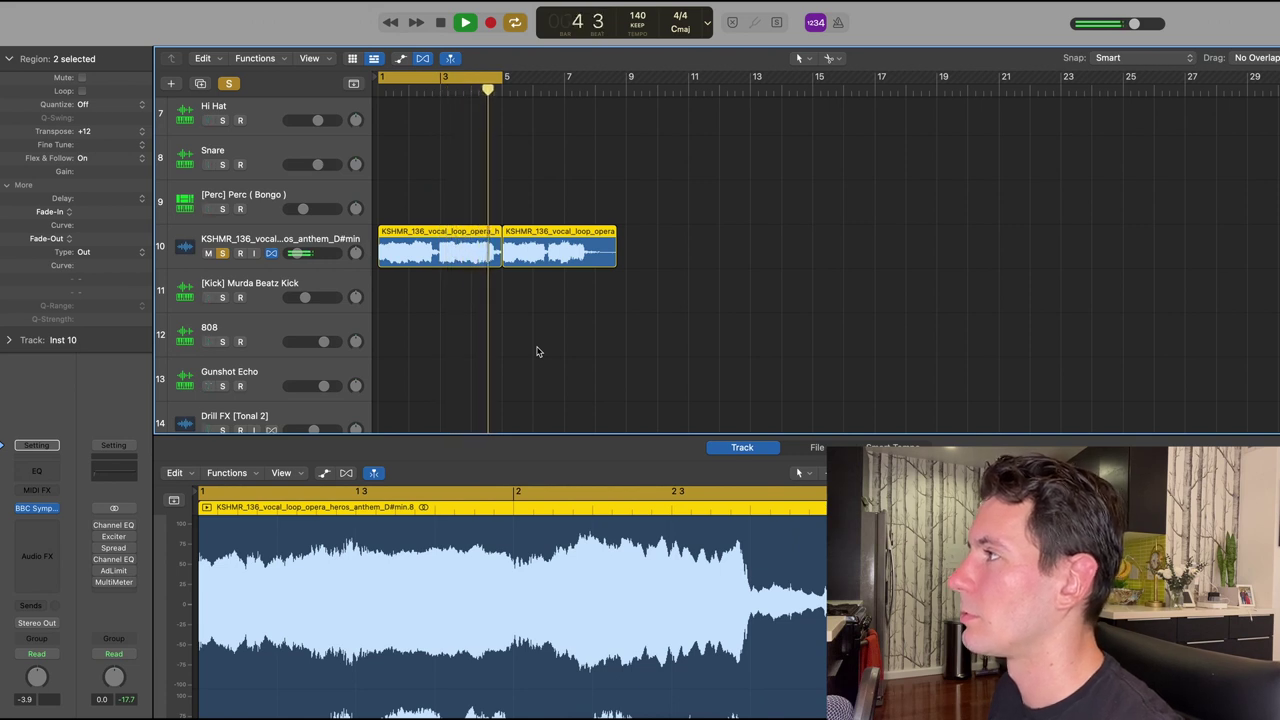
pyautogui.press('space')
pyautogui.click(316, 233)
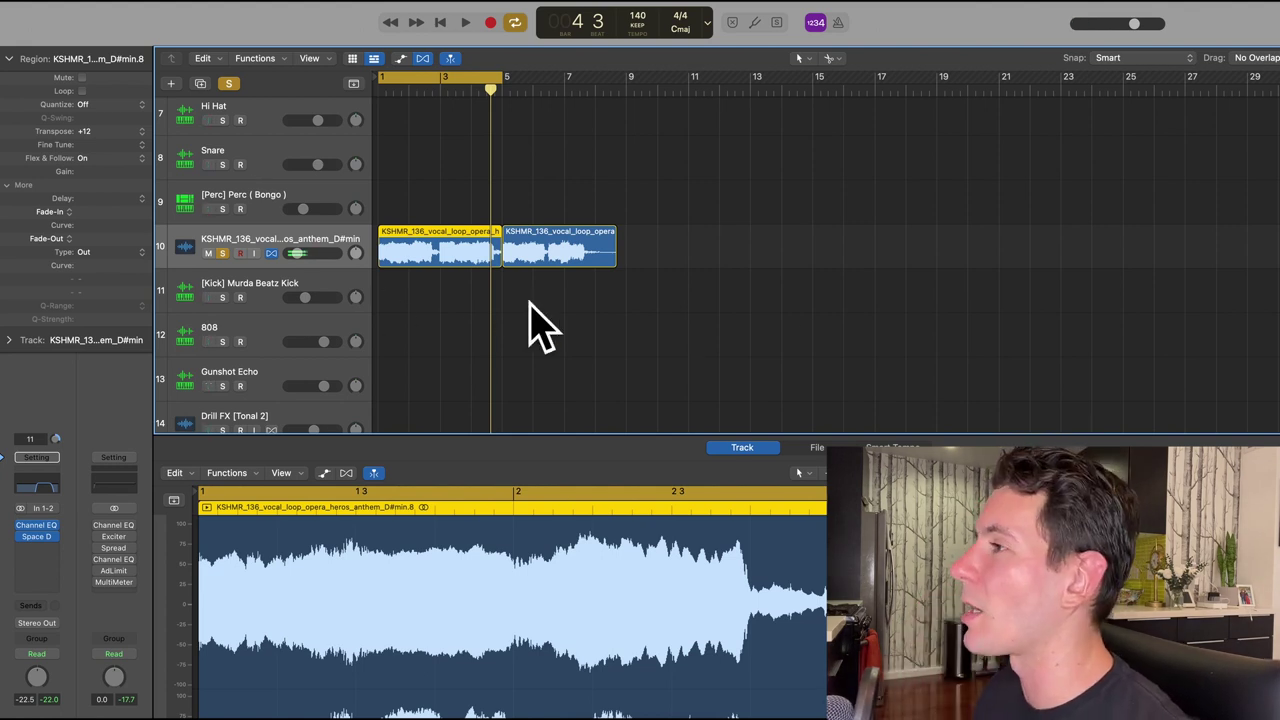
# Step: Inspect the vocal loop's Channel EQ band-pass and Space Designer reverb, closing each window afterward
pyautogui.click(40, 488)
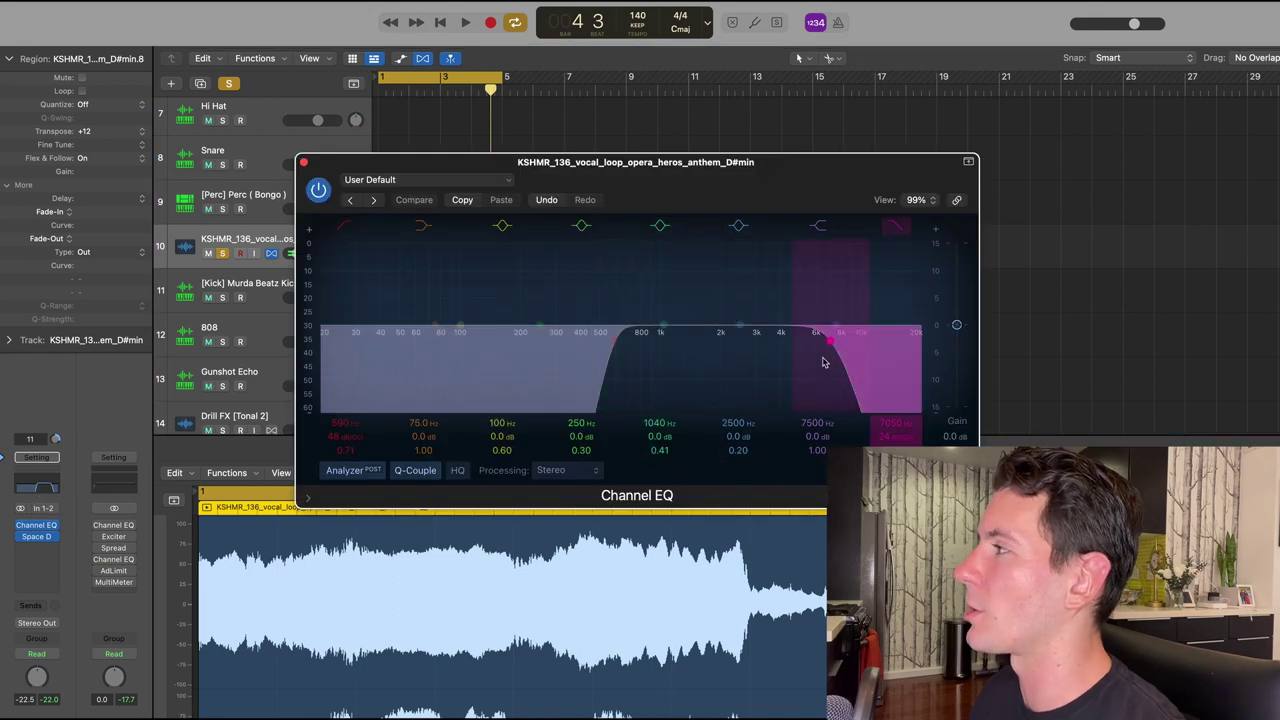
pyautogui.click(304, 162)
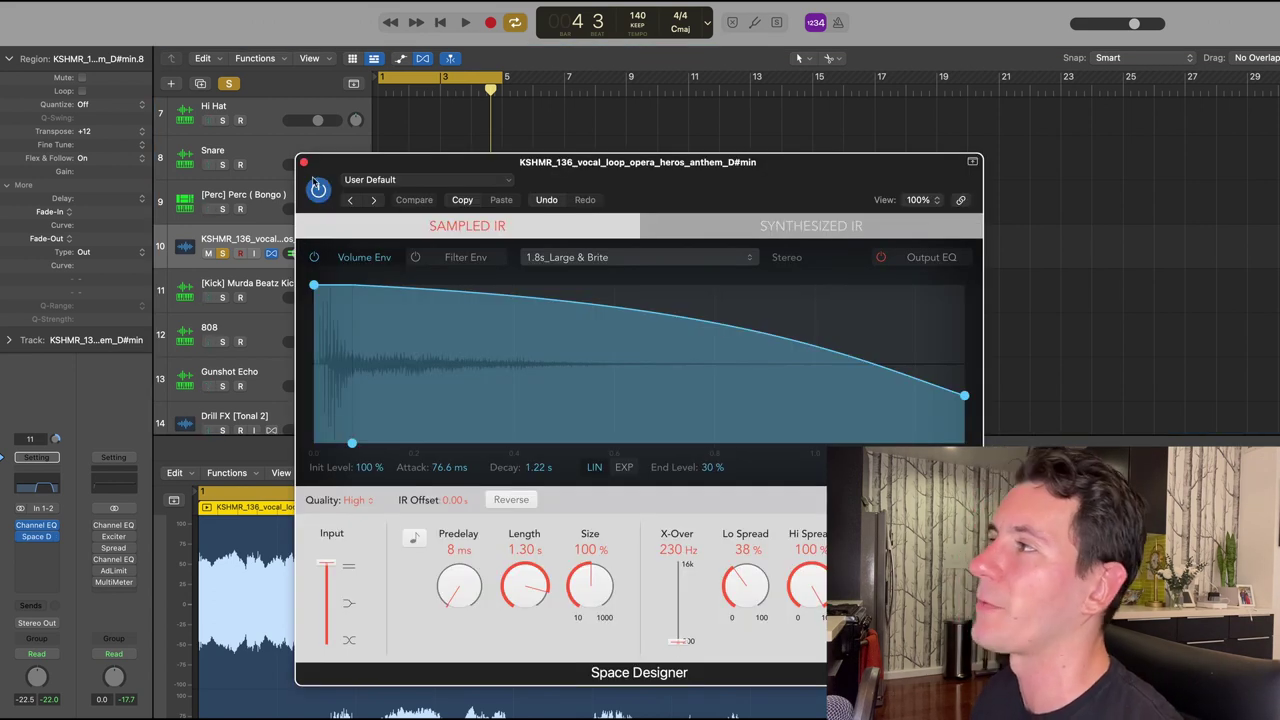
pyautogui.press('v')
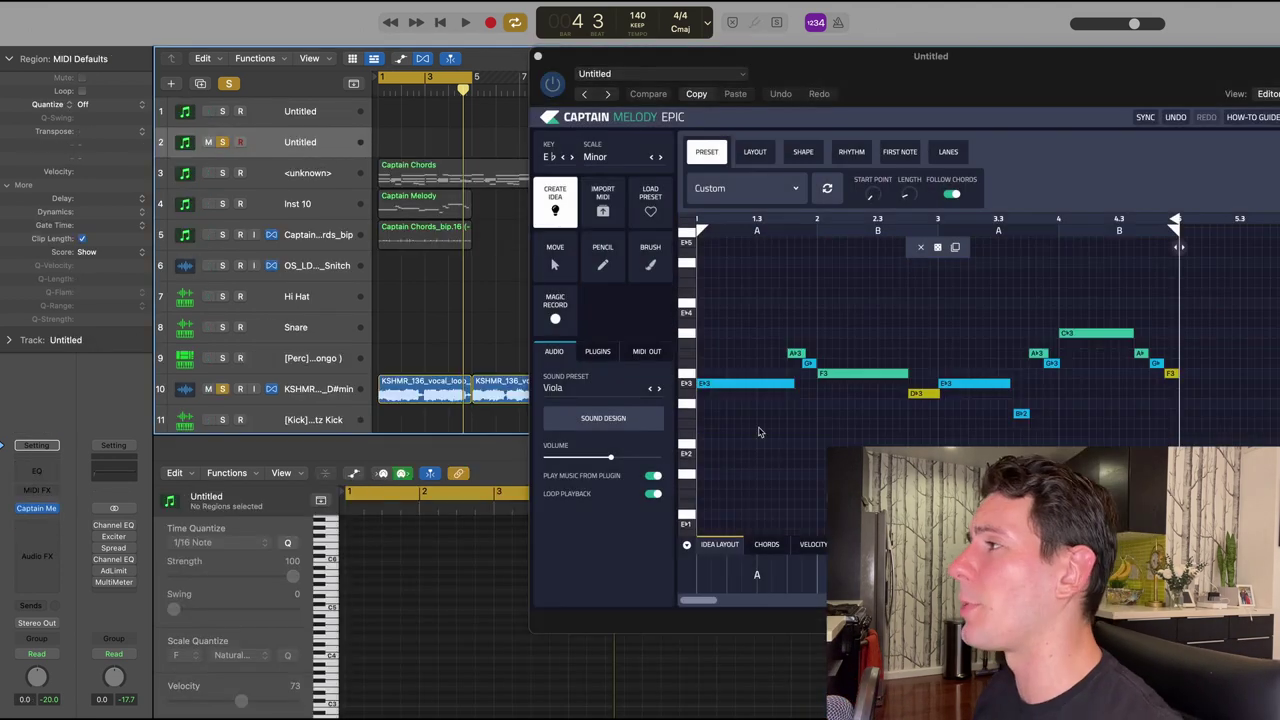
# Step: Review the Viola's Sound Design panel in Captain Melody Epic, then close the plug-in window
pyautogui.click(612, 421)
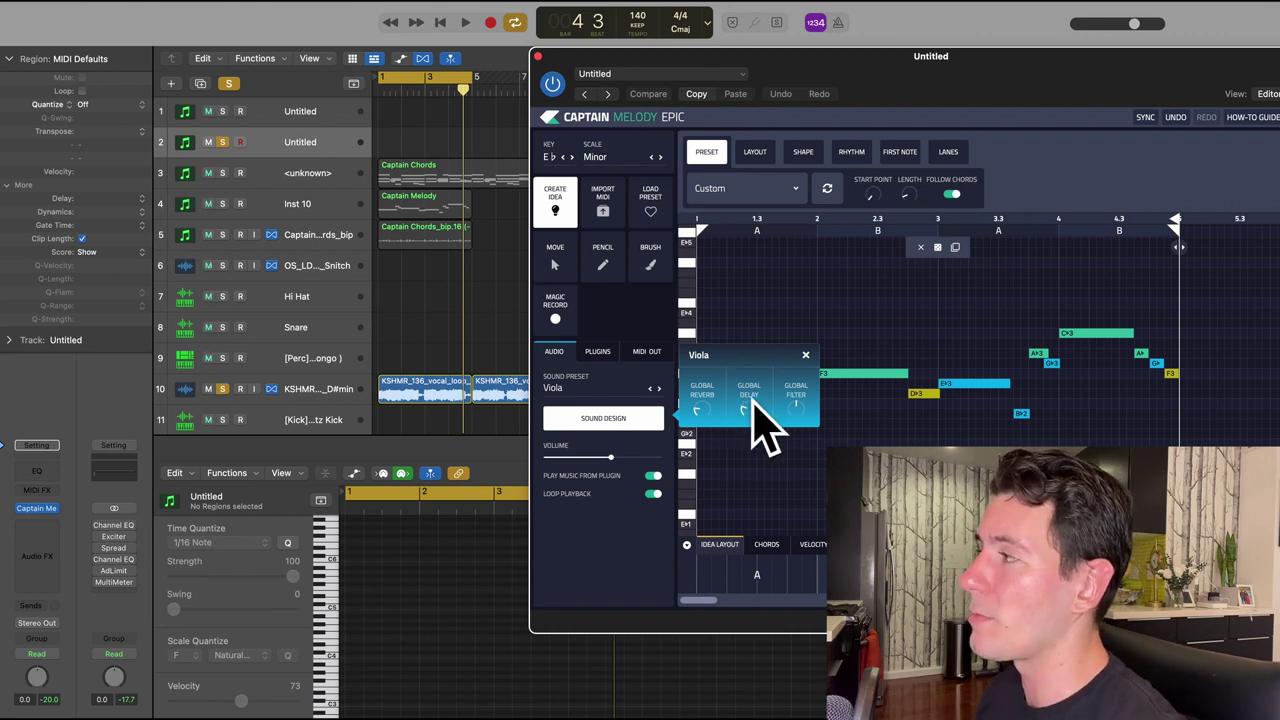
pyautogui.click(805, 355)
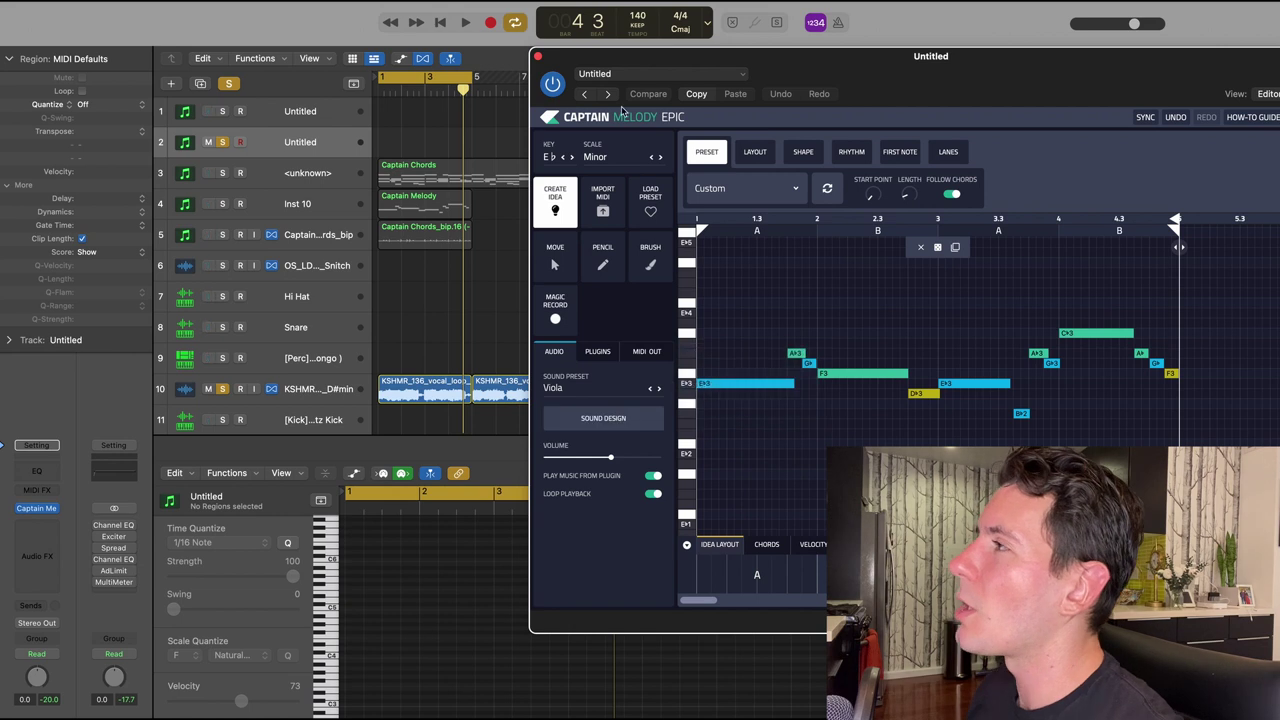
pyautogui.click(538, 57)
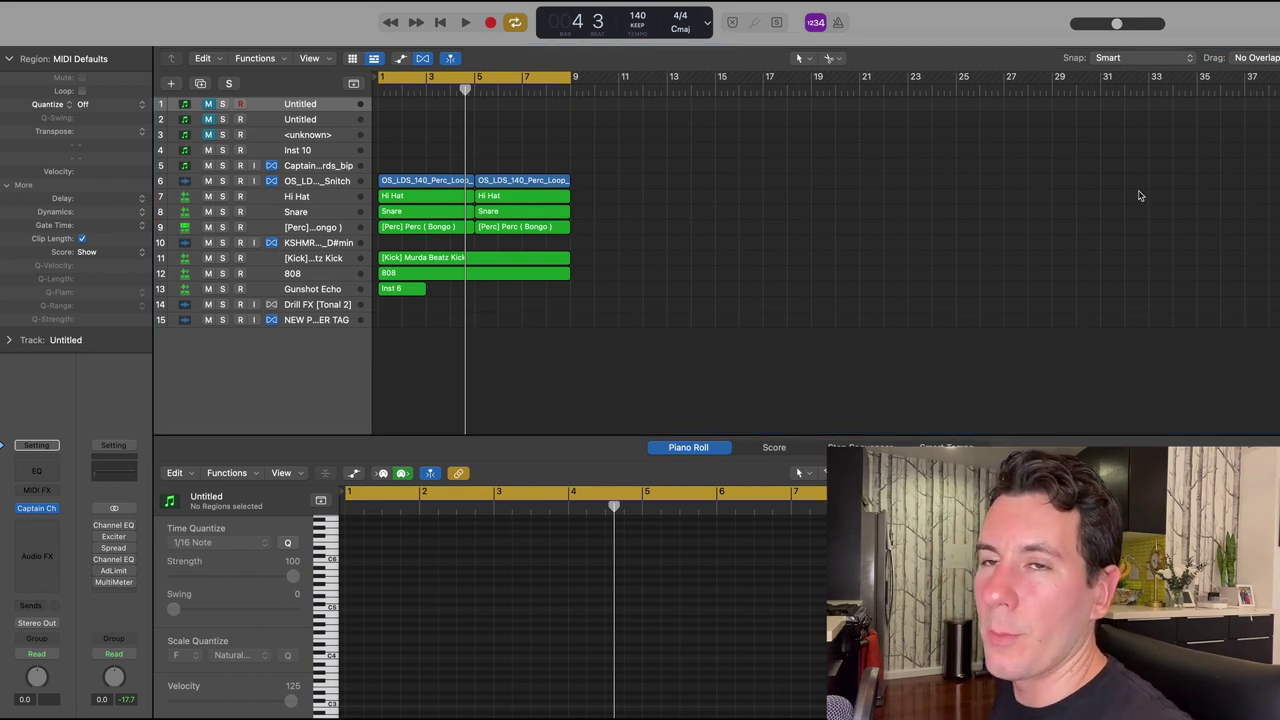
# Step: Play the drum section and show the 808 region's bass notes in an enlarged piano roll
pyautogui.press('space')
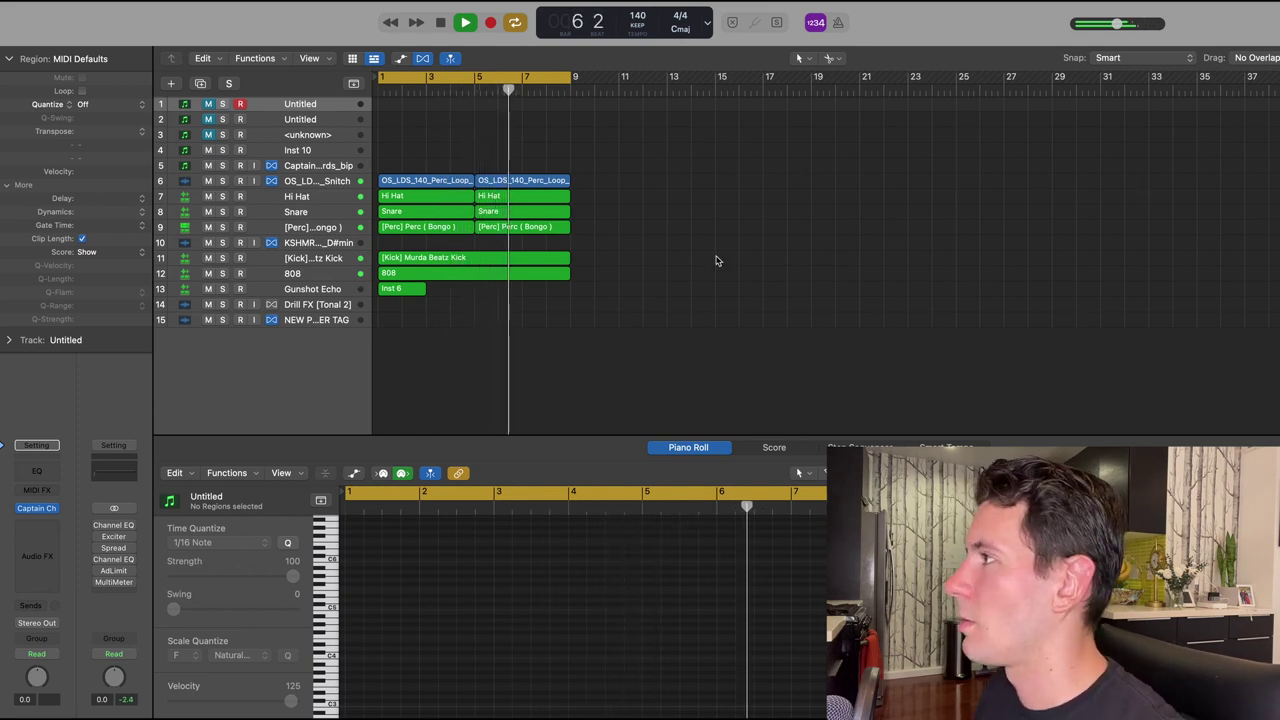
pyautogui.click(520, 274)
pyautogui.moveTo(620, 437); pyautogui.dragTo(625, 193)
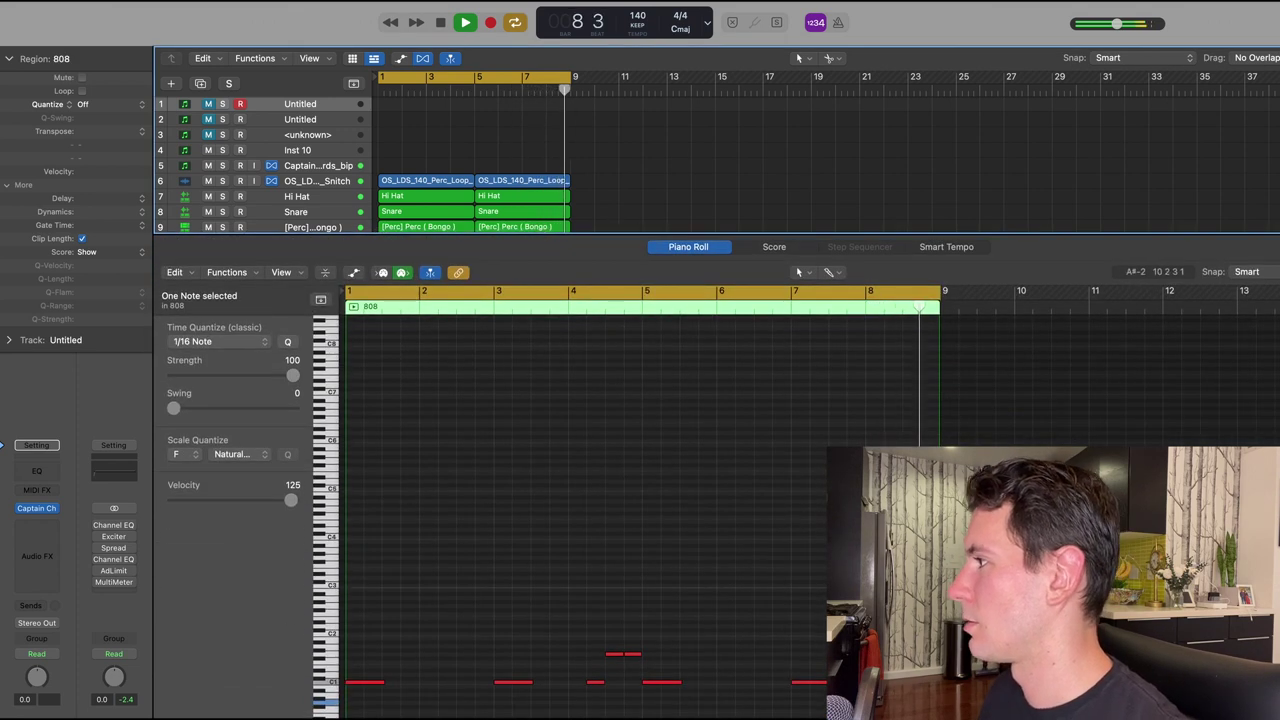
# Step: Stop playback, shrink the piano roll, zoom out horizontally and make track rows taller
pyautogui.press('space')
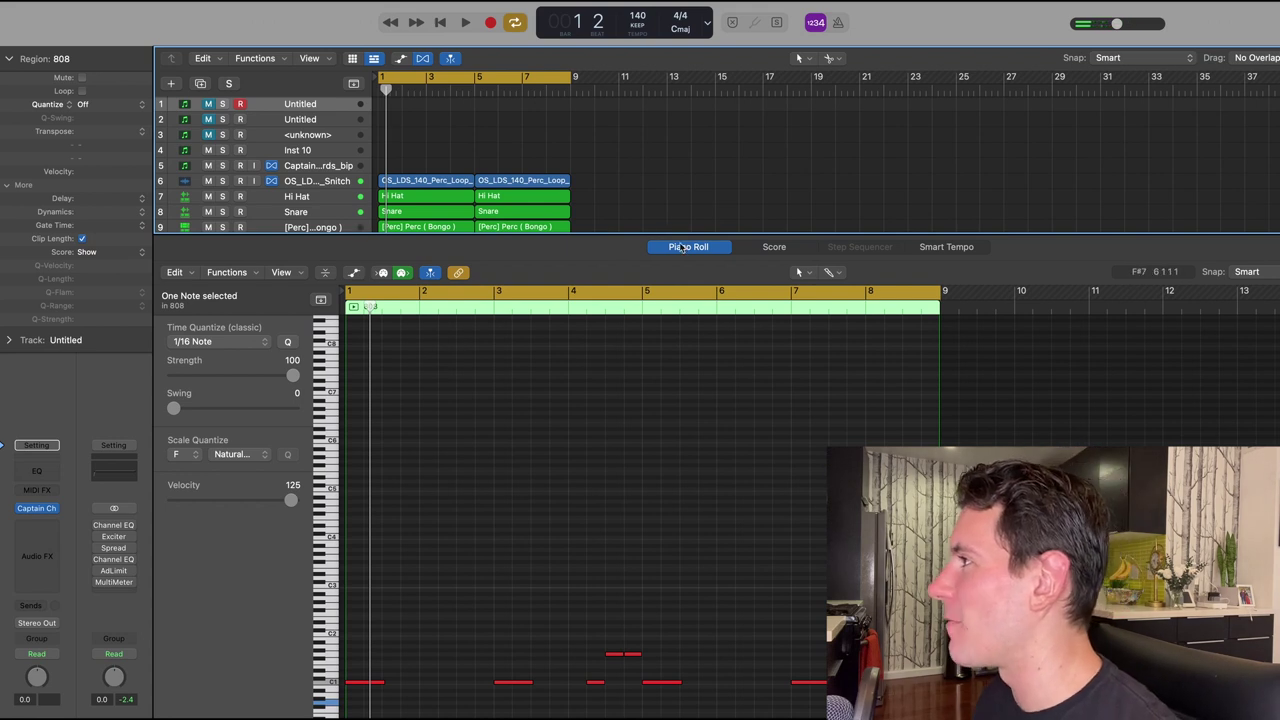
pyautogui.moveTo(677, 242); pyautogui.dragTo(694, 476)
pyautogui.press('super+Left')
pyautogui.press('super+Down')
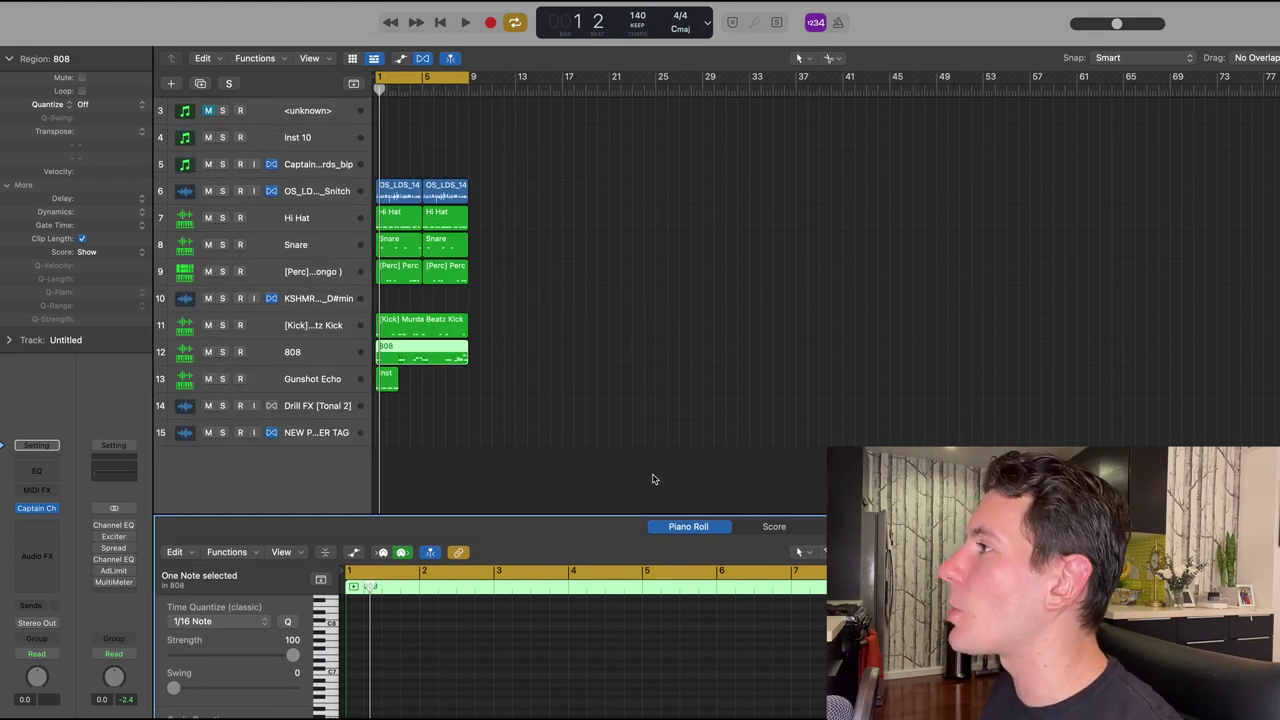